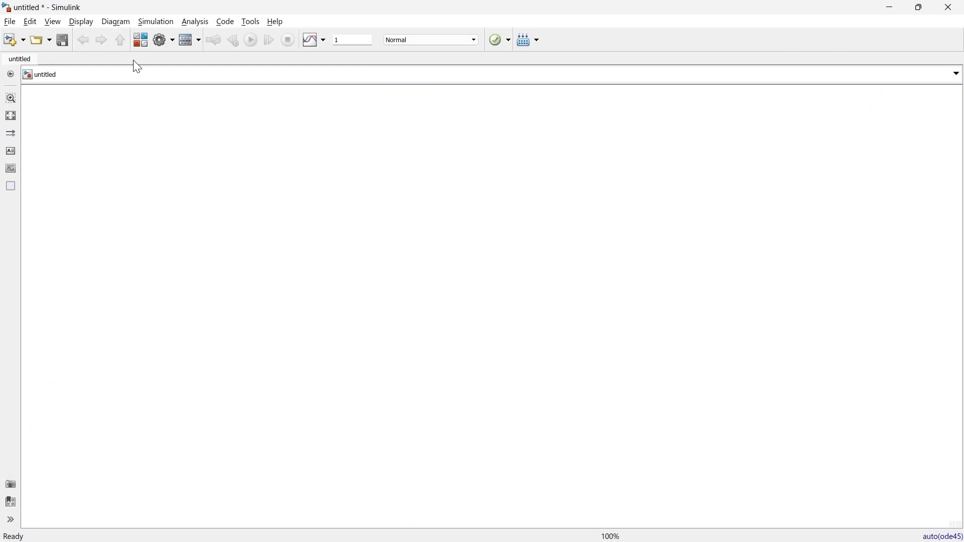
# Open the block library at Simscape > Power Systems > Specialized Technology > Fundamental Blocks > Electrical Sources.
pyautogui.click(138, 44)
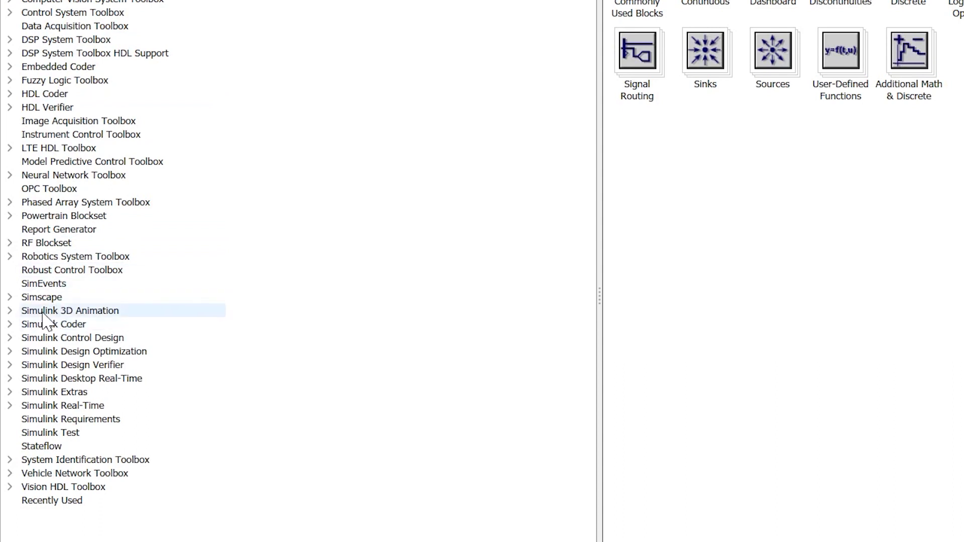
pyautogui.doubleClick(35, 302)
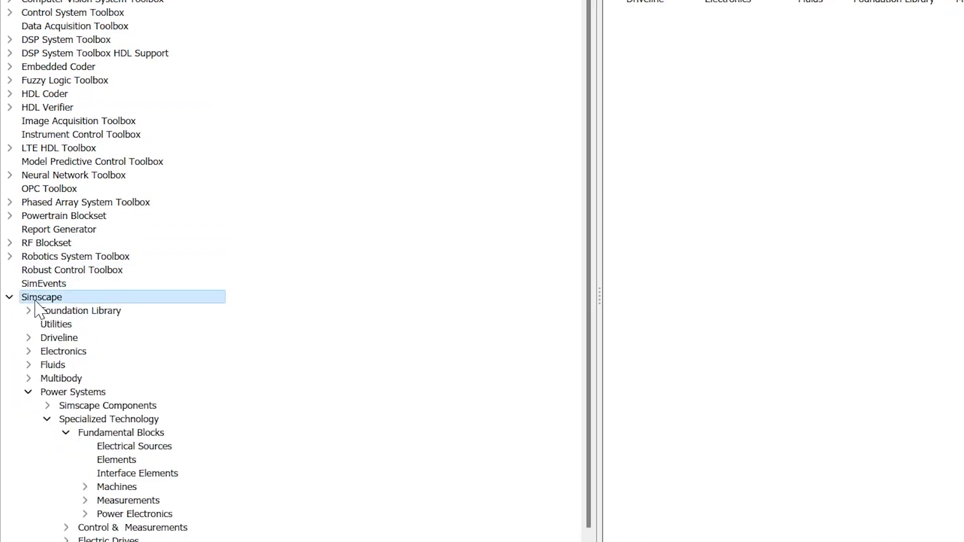
pyautogui.click(68, 394)
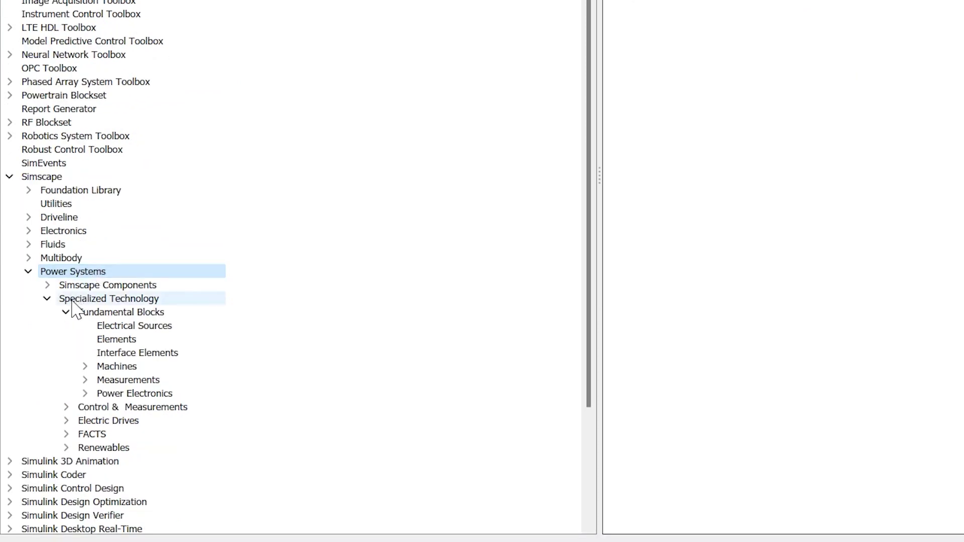
pyautogui.click(73, 302)
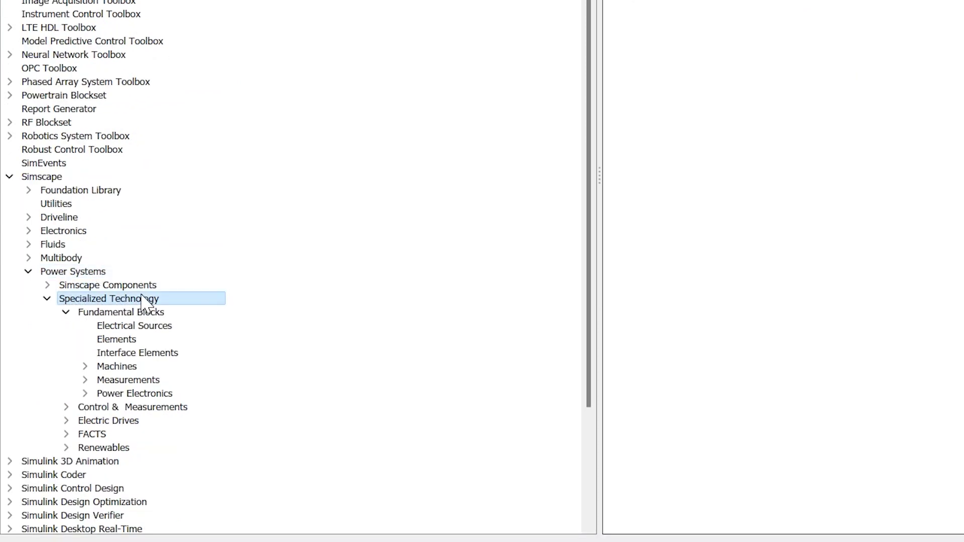
pyautogui.click(115, 314)
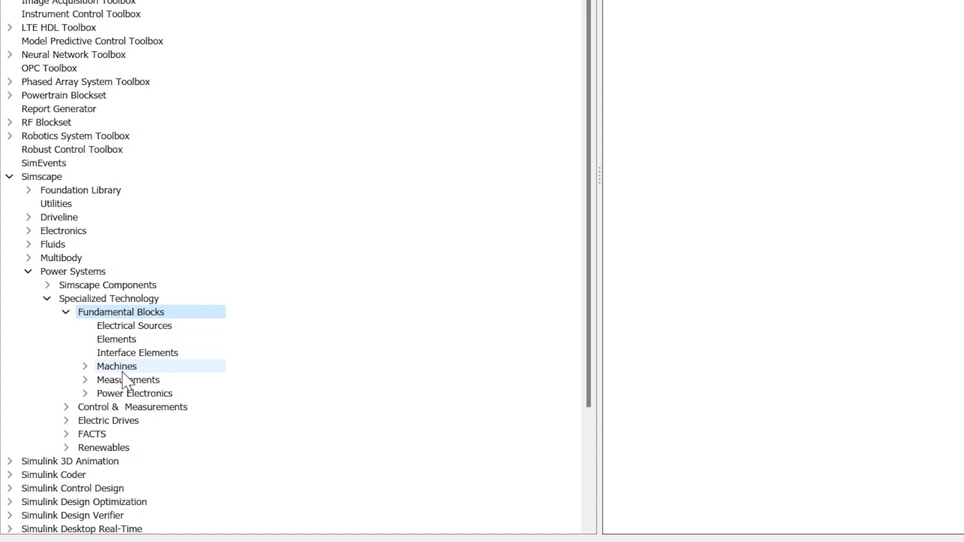
pyautogui.click(131, 328)
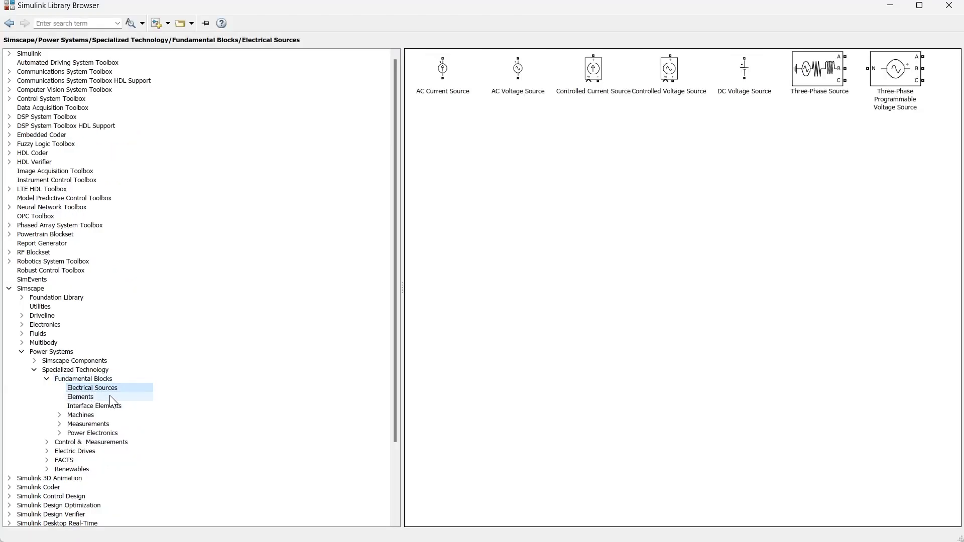
# Add a Three-Phase Programmable Voltage Source to the untitled model and place it left of the canvas centre.
pyautogui.click(902, 80)
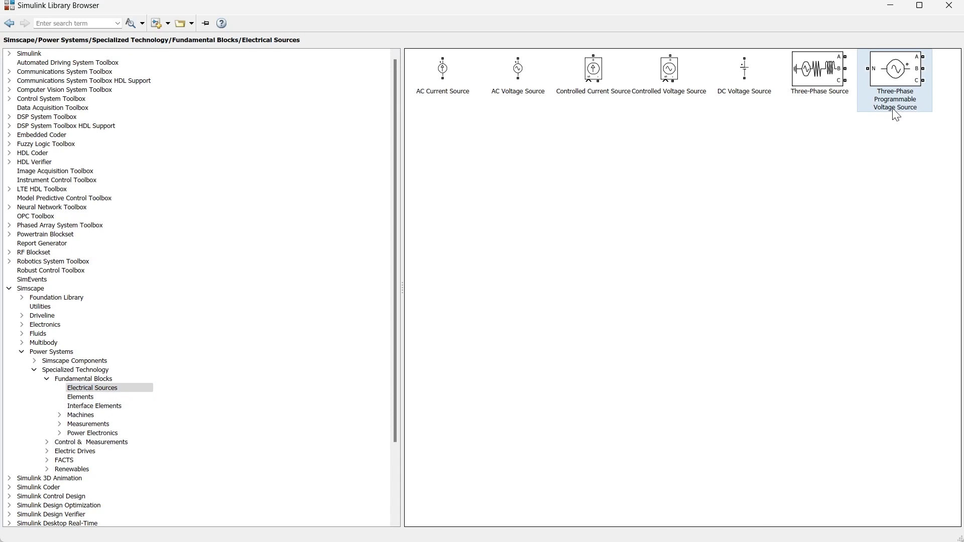
pyautogui.rightClick(891, 78)
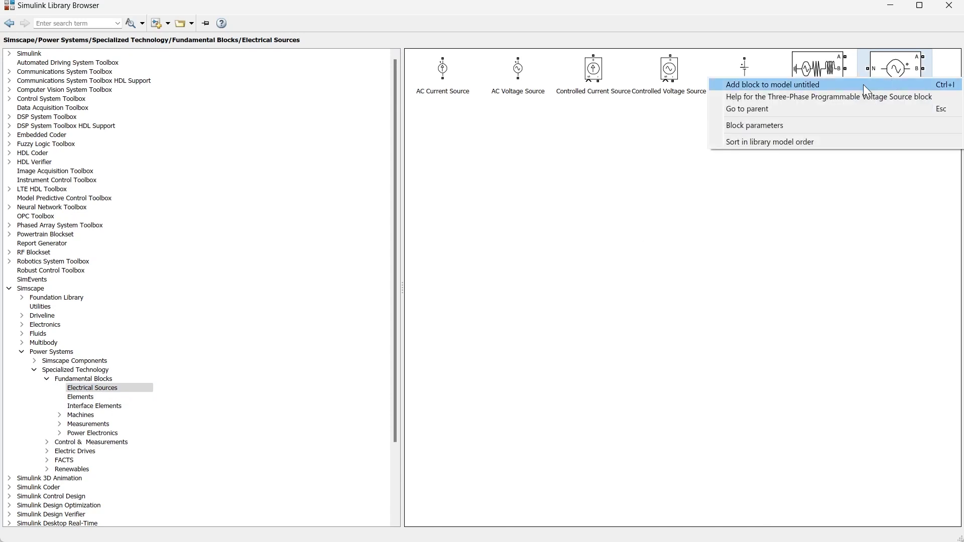
pyautogui.click(863, 83)
pyautogui.click(890, 5)
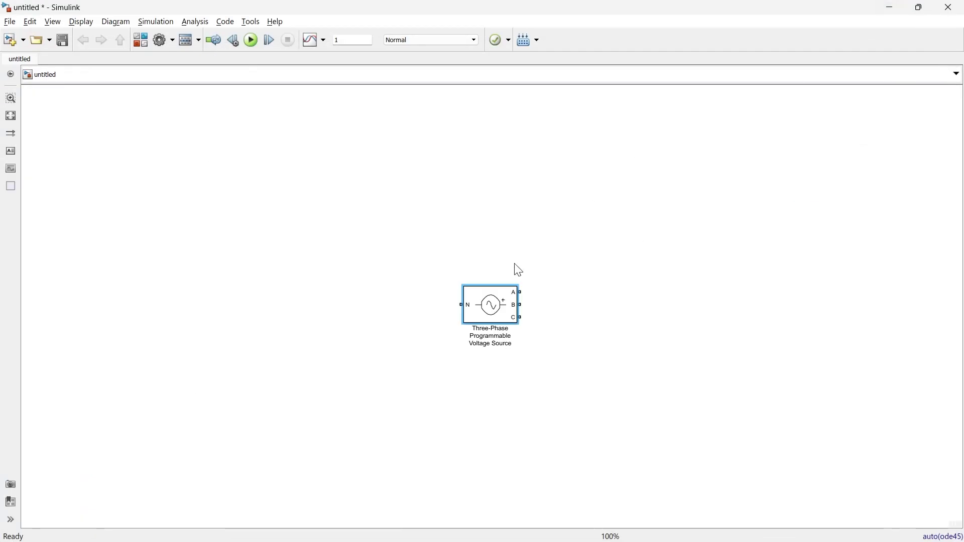
pyautogui.moveTo(500, 315); pyautogui.dragTo(382, 281)
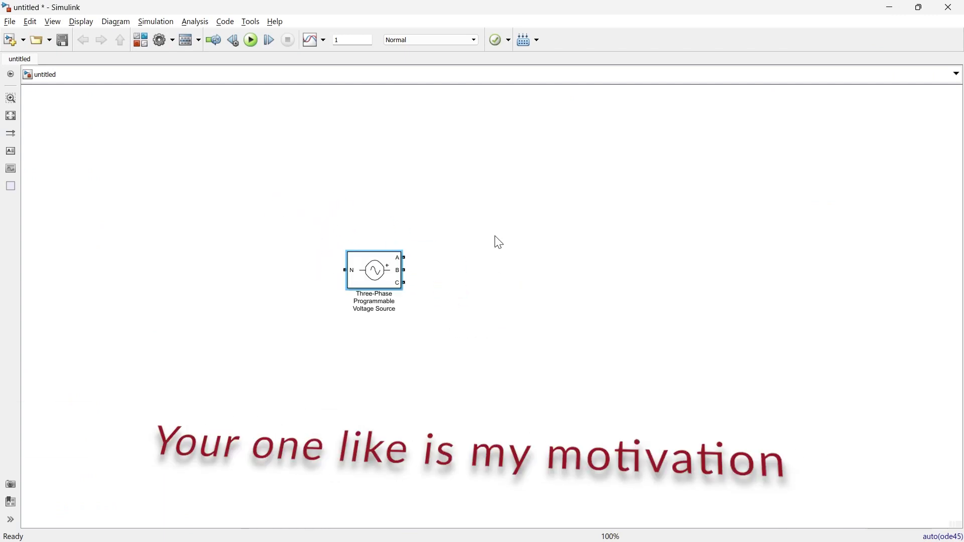
# Add a Three-Phase Series RLC Branch block to the right of the voltage source.
pyautogui.click(499, 243)
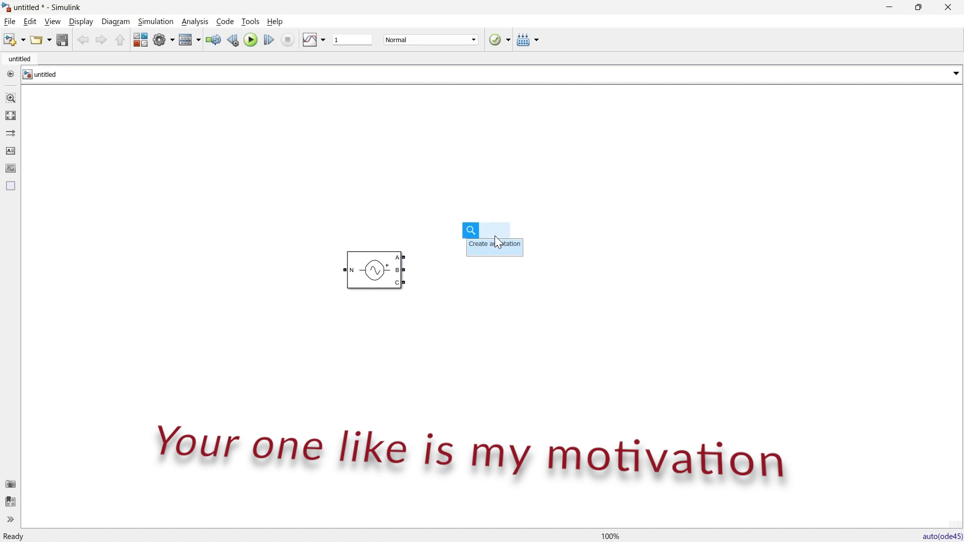
pyautogui.write('three ph')
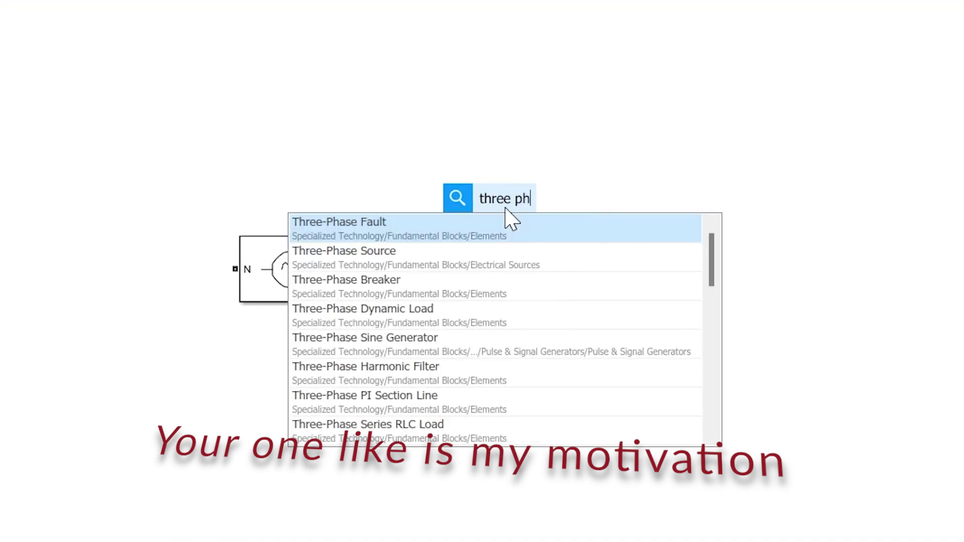
pyautogui.write('ase RLC')
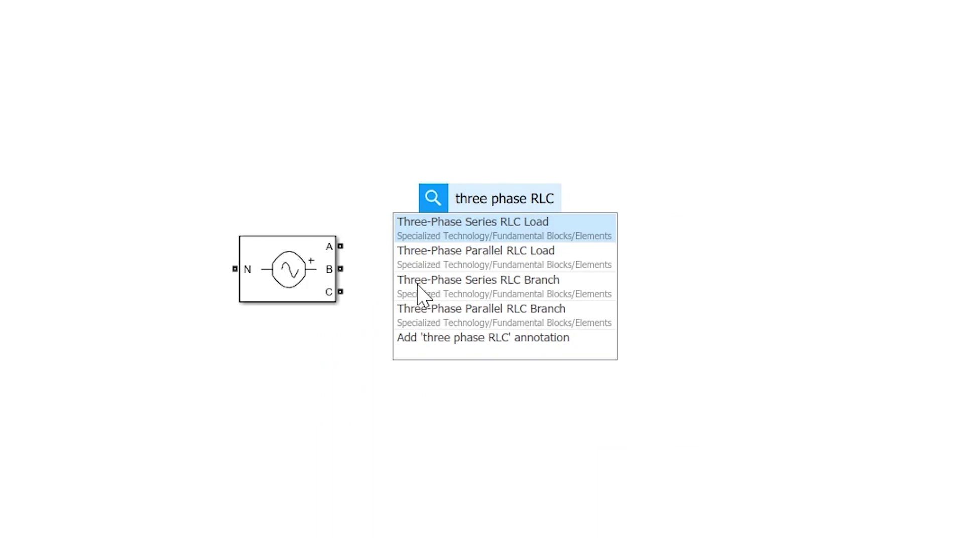
pyautogui.click(504, 297)
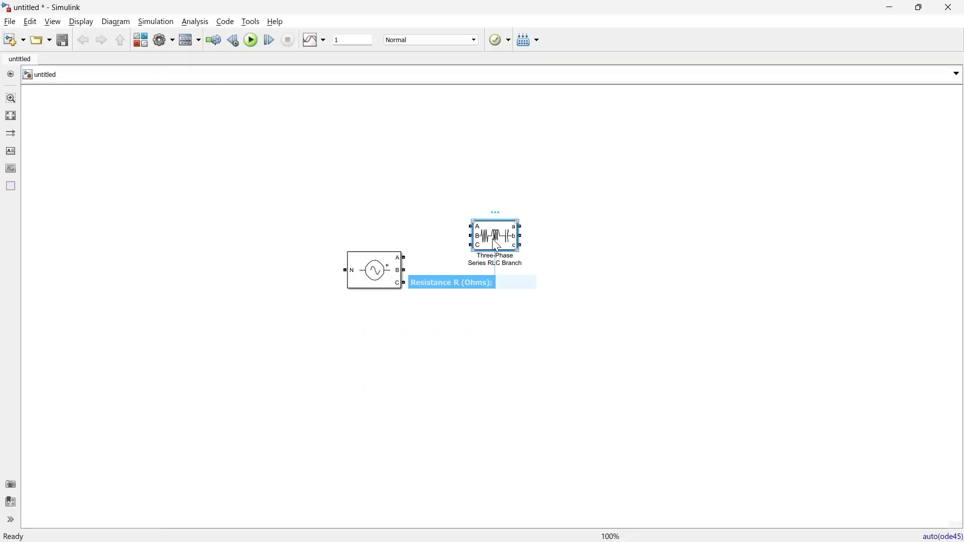
# Set the RLC branch's type to R with a resistance of 100 ohms.
pyautogui.doubleClick(493, 227)
pyautogui.click(763, 262)
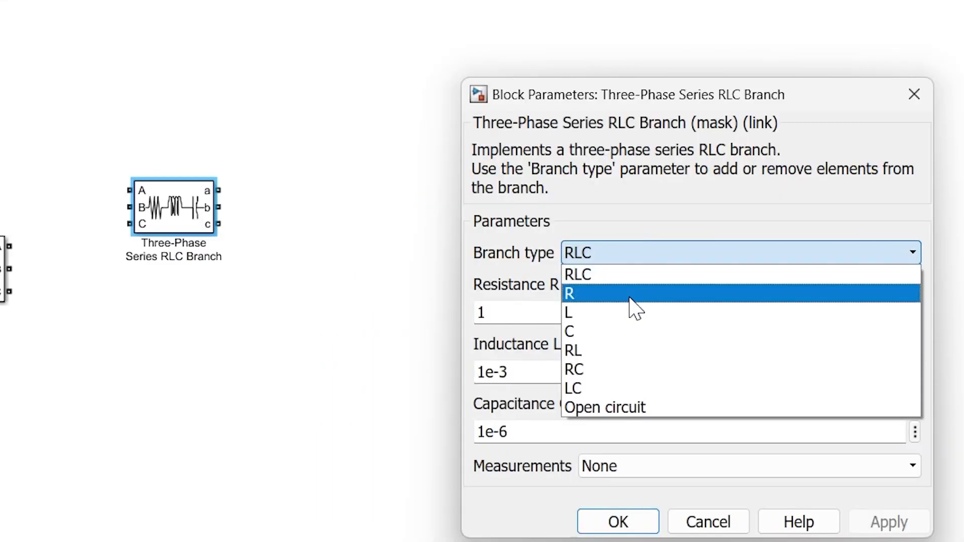
pyautogui.click(756, 282)
pyautogui.doubleClick(734, 293)
pyautogui.write('1')
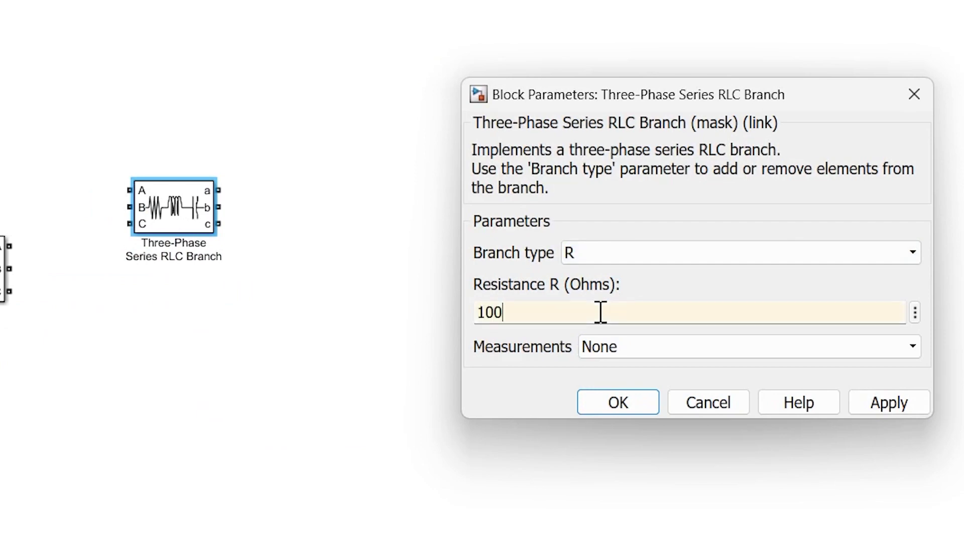
pyautogui.press('Return')
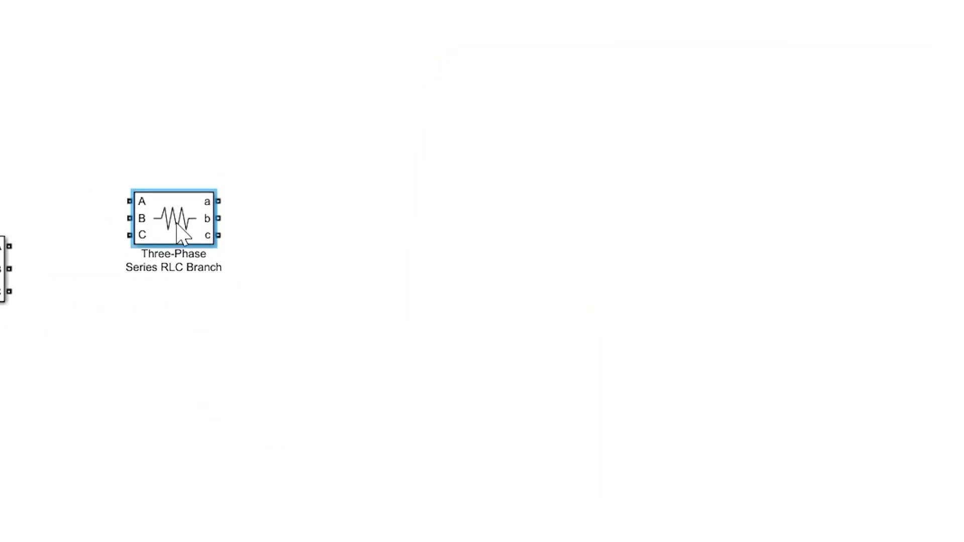
# Wire the source's phases A, B and C to the resistive branch and join the branch outputs back to the source's N port.
pyautogui.moveTo(490, 278); pyautogui.dragTo(494, 281)
pyautogui.click(435, 280)
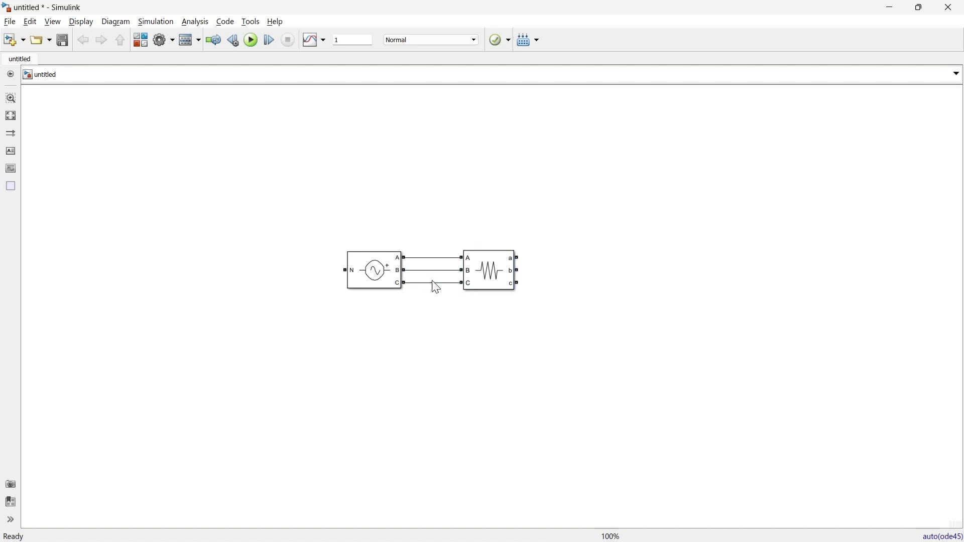
pyautogui.click(374, 278)
pyautogui.moveTo(507, 277); pyautogui.dragTo(572, 279)
pyautogui.moveTo(359, 275); pyautogui.dragTo(334, 275)
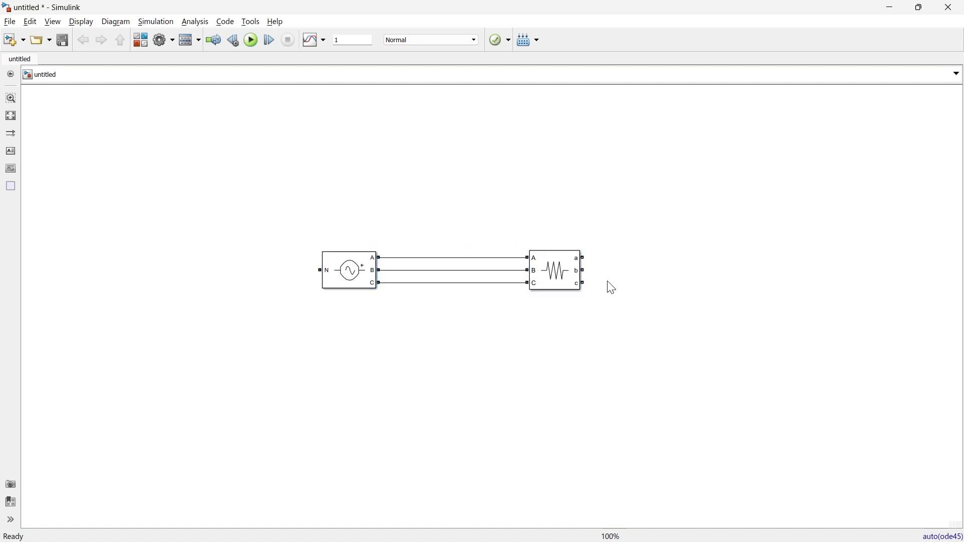
pyautogui.moveTo(585, 258); pyautogui.dragTo(594, 278)
pyautogui.moveTo(319, 270); pyautogui.dragTo(629, 267)
# Add a Simulink Sinks Scope block above the resistive branch.
pyautogui.doubleClick(548, 174)
pyautogui.write('scop')
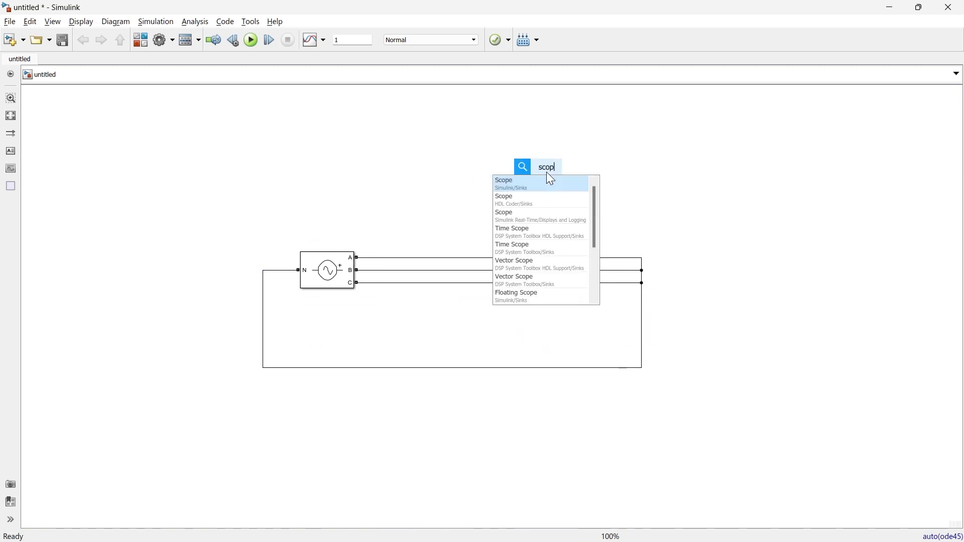
pyautogui.press('Return')
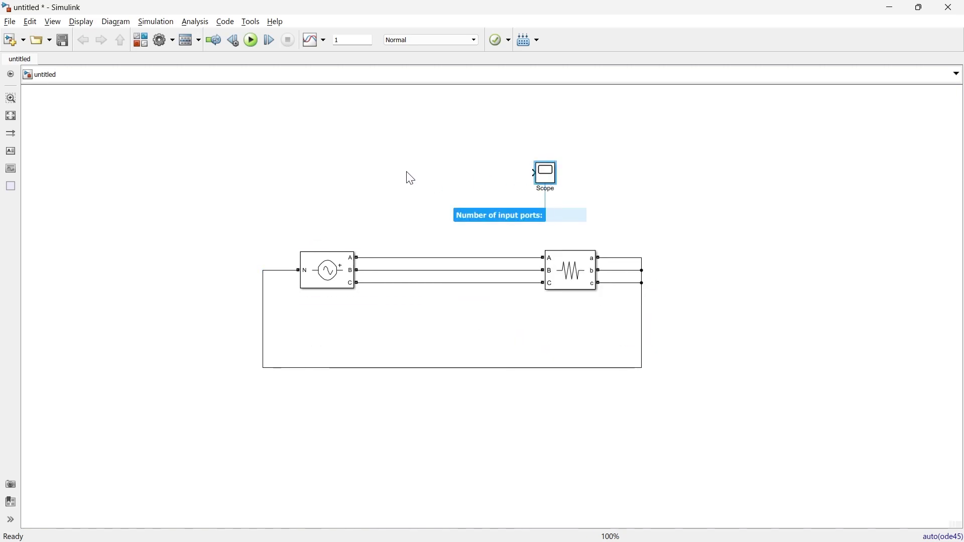
# Add a Voltage Measurement block above the phase lines and connect its output to the scope.
pyautogui.doubleClick(407, 171)
pyautogui.write('voltage')
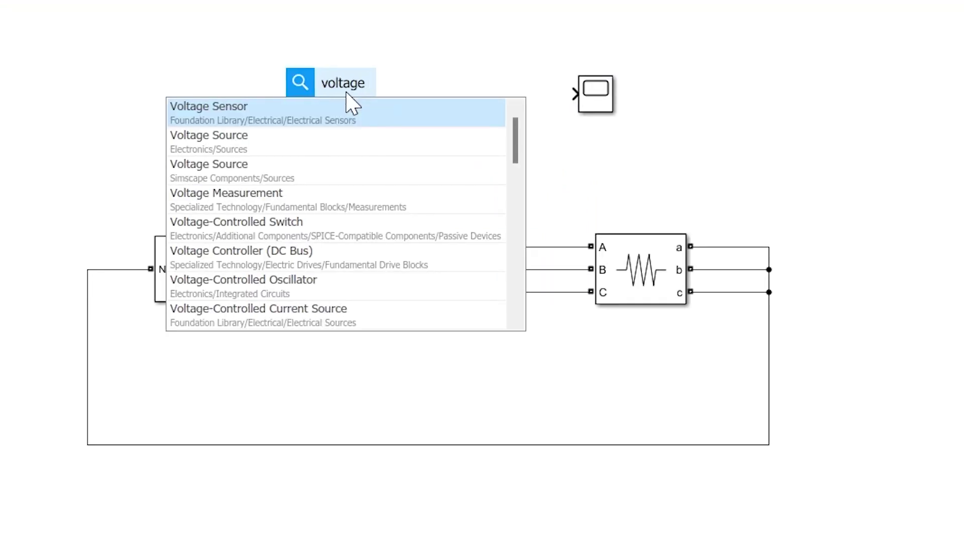
pyautogui.press('Down')
pyautogui.press('Down')
pyautogui.press('Down')
pyautogui.press('Return')
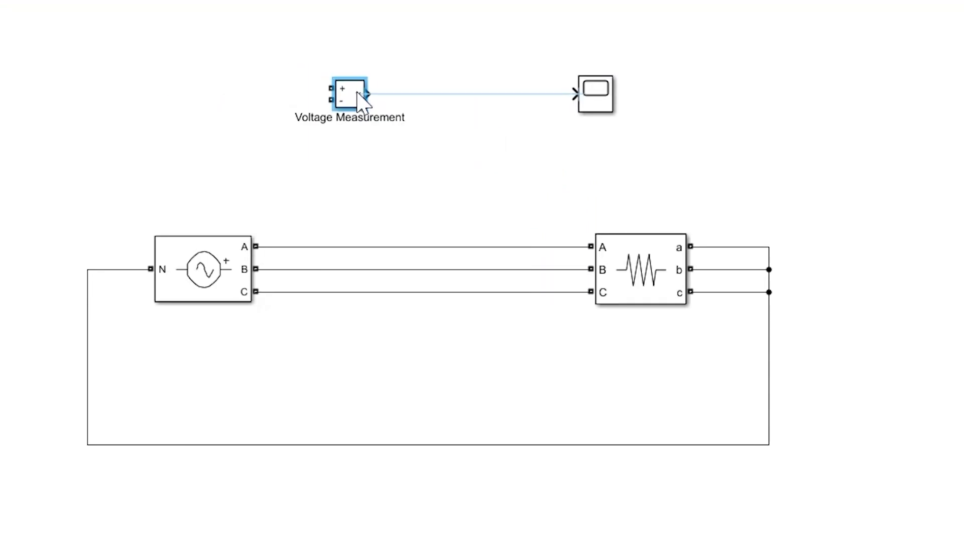
pyautogui.click(363, 90)
pyautogui.click(390, 246)
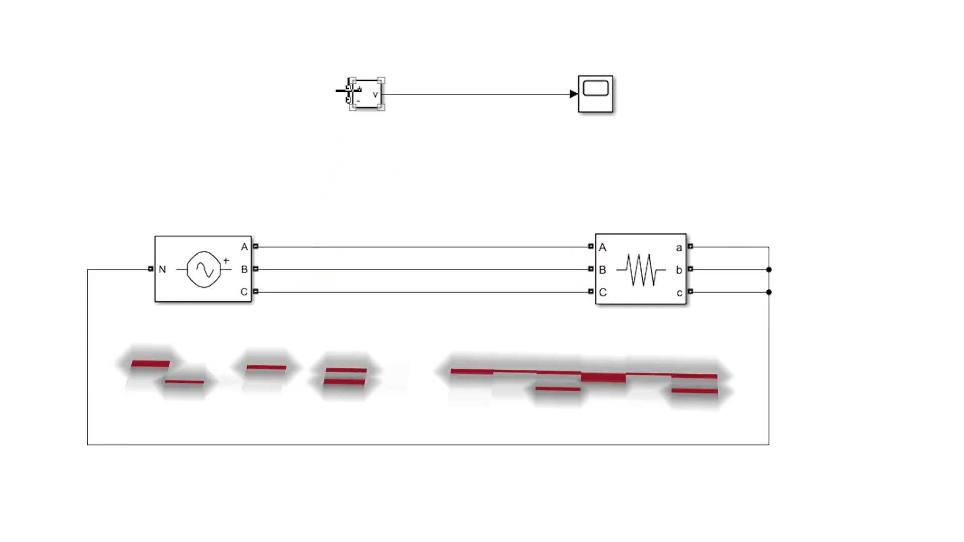
# Wire the Voltage Measurement block's positive terminal to phase A and its negative terminal to the neutral return line.
pyautogui.moveTo(348, 88); pyautogui.dragTo(290, 247)
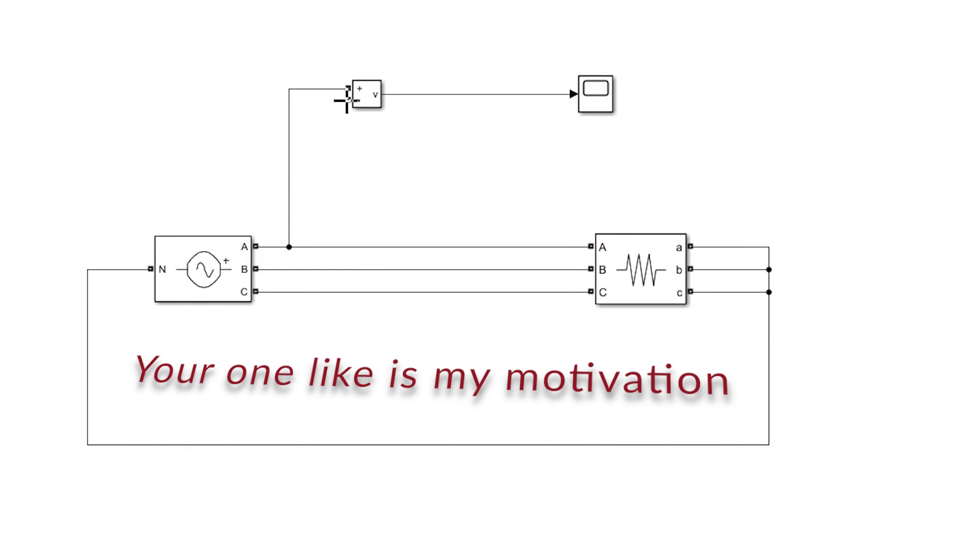
pyautogui.moveTo(348, 99); pyautogui.dragTo(301, 444)
pyautogui.click(371, 102)
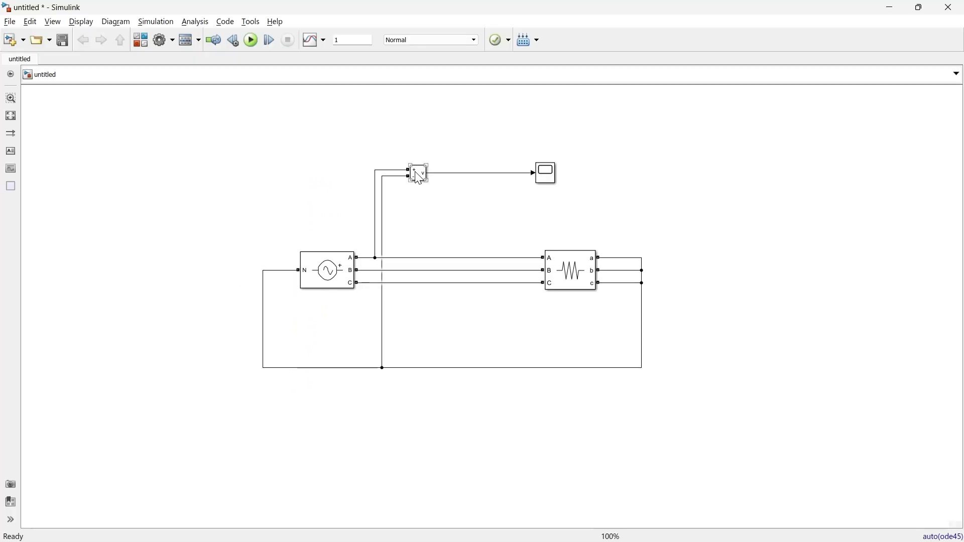
# Add two copies of the Voltage Measurement block, wired from phase B and phase C to the neutral return line.
pyautogui.moveTo(420, 178); pyautogui.dragTo(390, 270)
pyautogui.moveTo(415, 207); pyautogui.dragTo(399, 369)
pyautogui.moveTo(425, 205); pyautogui.dragTo(438, 229)
pyautogui.moveTo(426, 227); pyautogui.dragTo(366, 288)
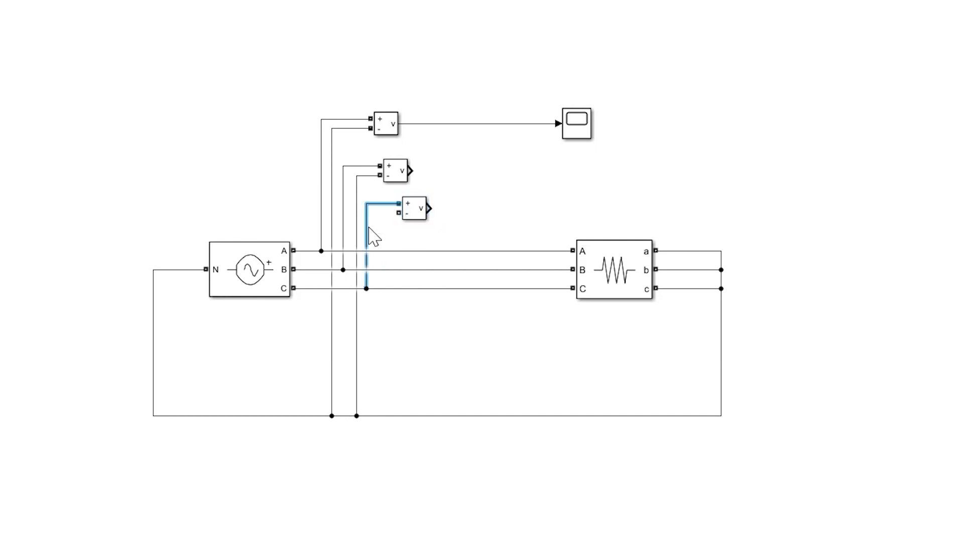
pyautogui.moveTo(398, 213); pyautogui.dragTo(382, 415)
# Connect the phase B and C voltage measurements to additional scope inputs and arrange the blocks into a compact layout.
pyautogui.moveTo(430, 209); pyautogui.dragTo(592, 206)
pyautogui.click(415, 208)
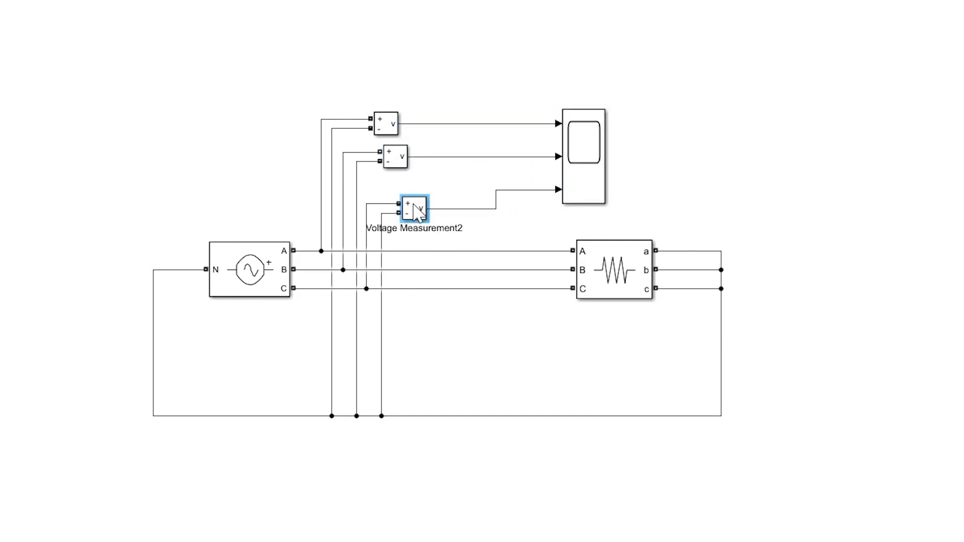
pyautogui.click(649, 168)
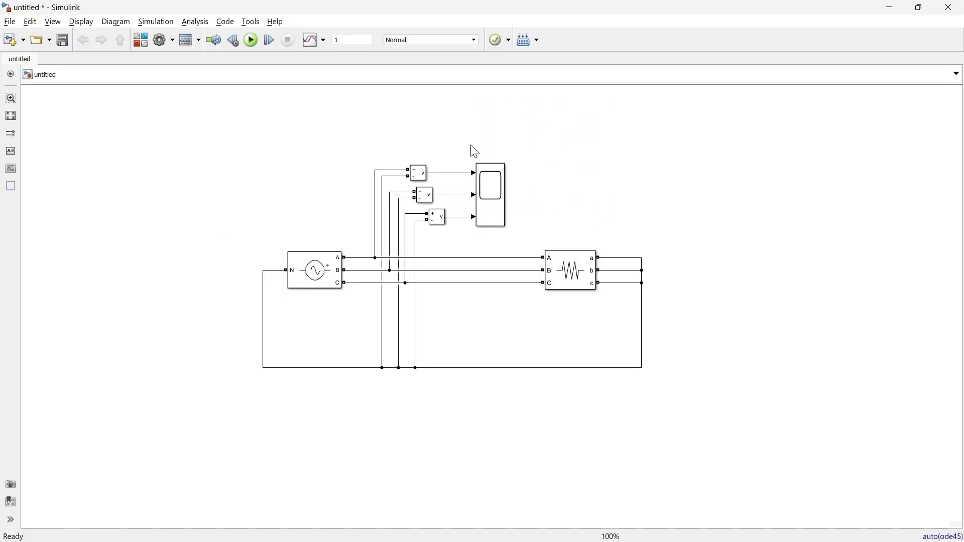
# Review the circuit's voltage source, resistive branch, neutral return line, three voltage measurements and scope.
pyautogui.click(320, 257)
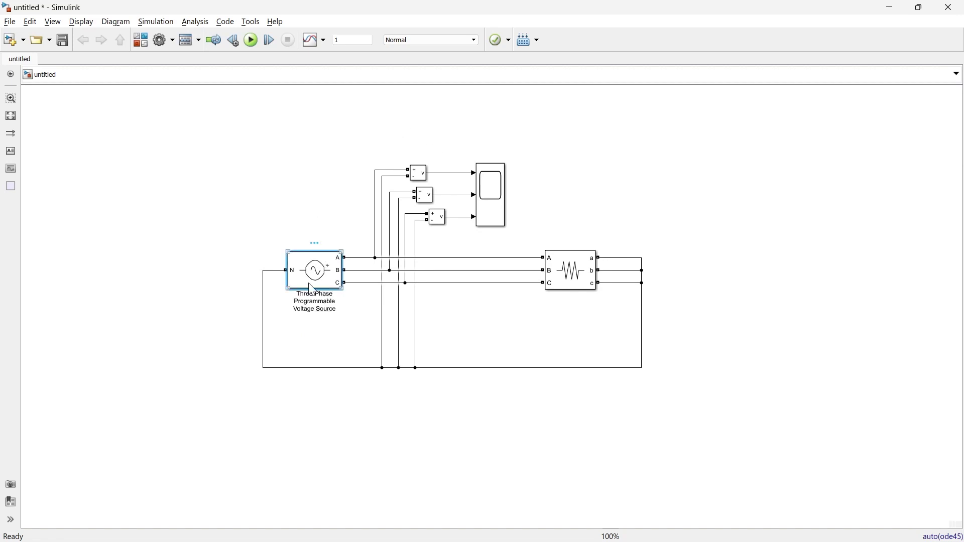
pyautogui.click(582, 284)
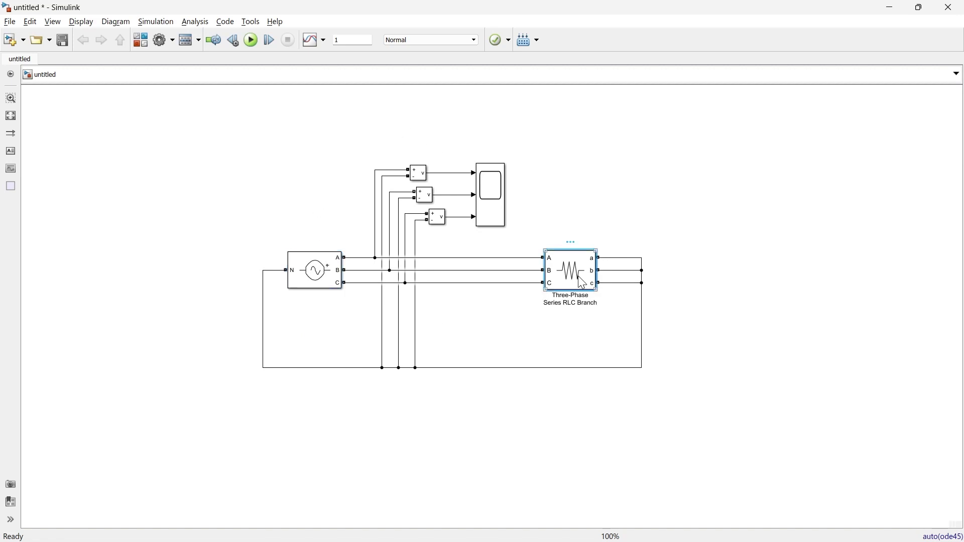
pyautogui.click(643, 324)
pyautogui.click(304, 368)
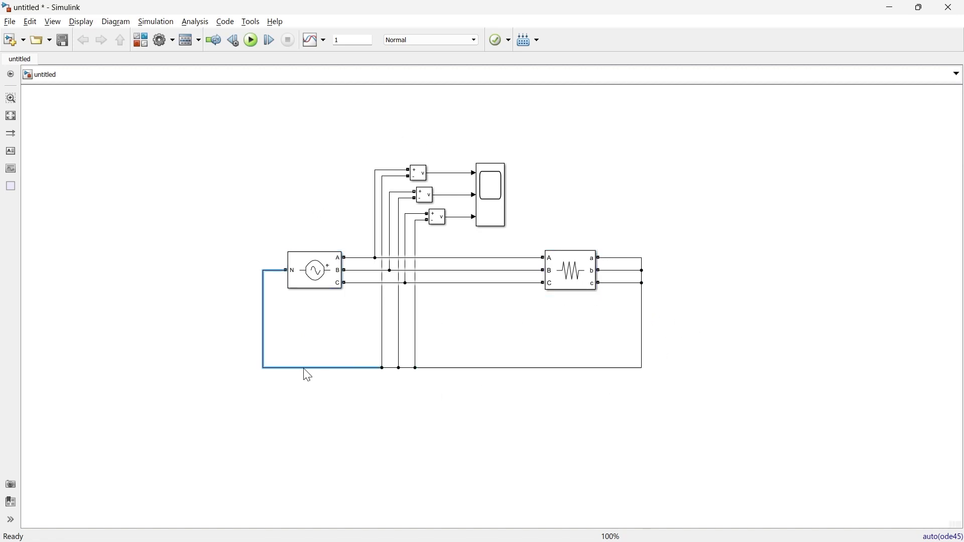
pyautogui.click(308, 376)
pyautogui.click(419, 173)
pyautogui.click(425, 195)
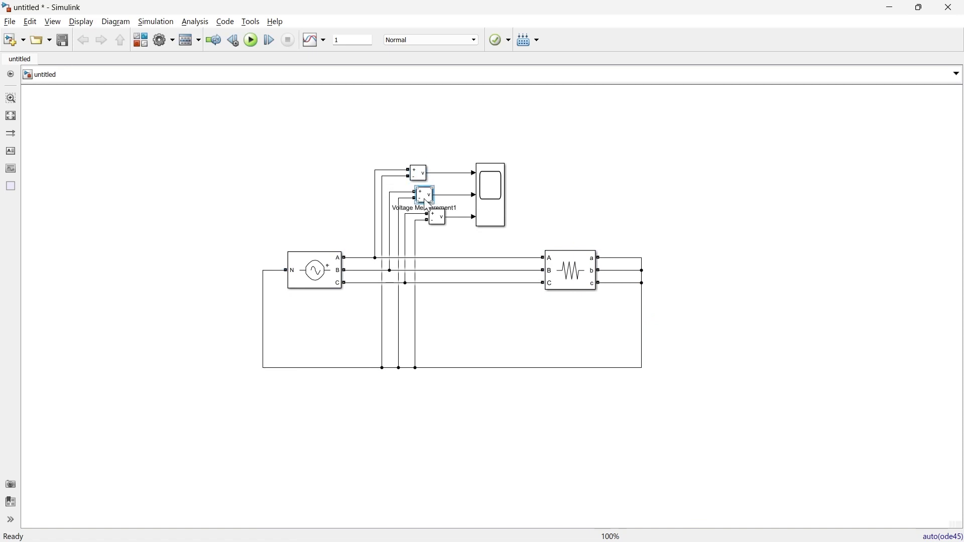
pyautogui.click(437, 223)
pyautogui.click(447, 247)
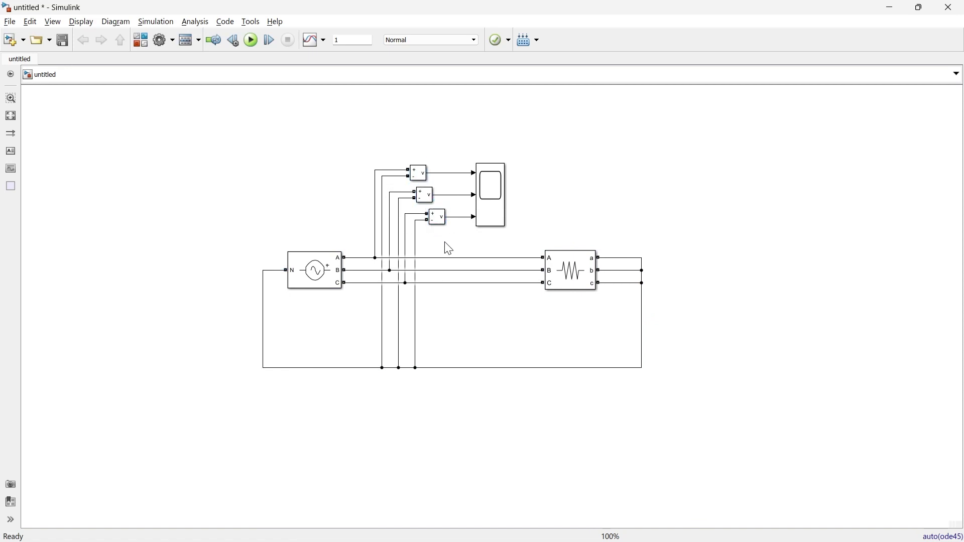
pyautogui.click(494, 205)
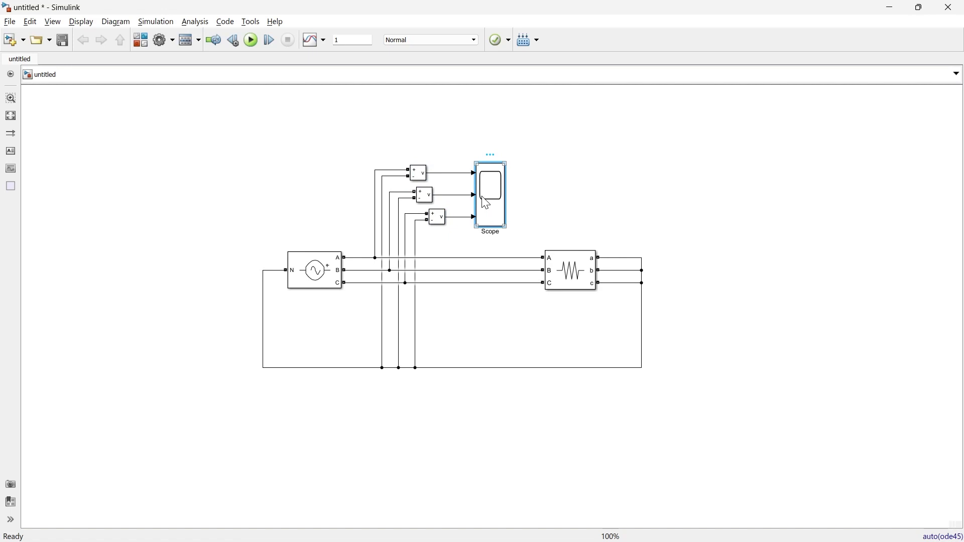
# Set the Three-Phase Programmable Voltage Source's positive-sequence frequency to 50 Hz and apply the parameters.
pyautogui.click(315, 274)
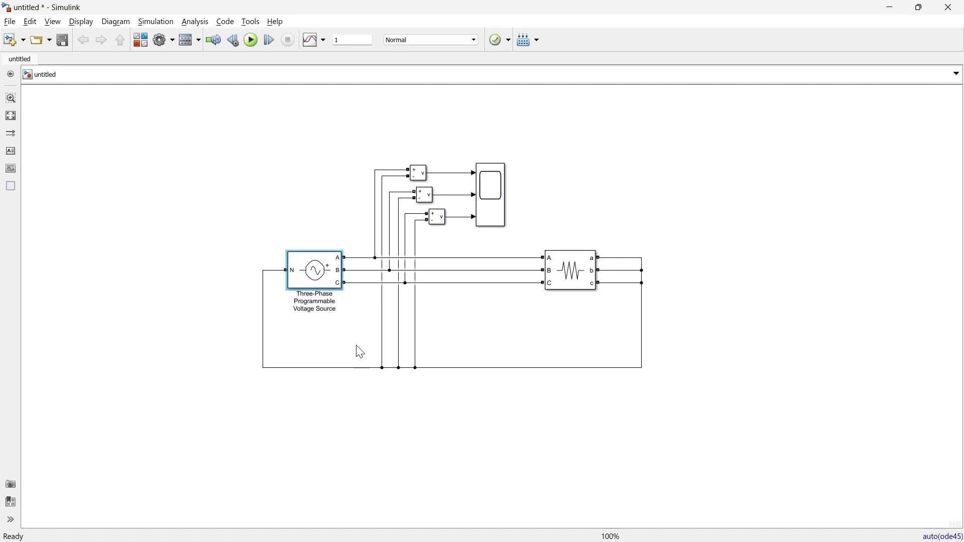
pyautogui.doubleClick(324, 280)
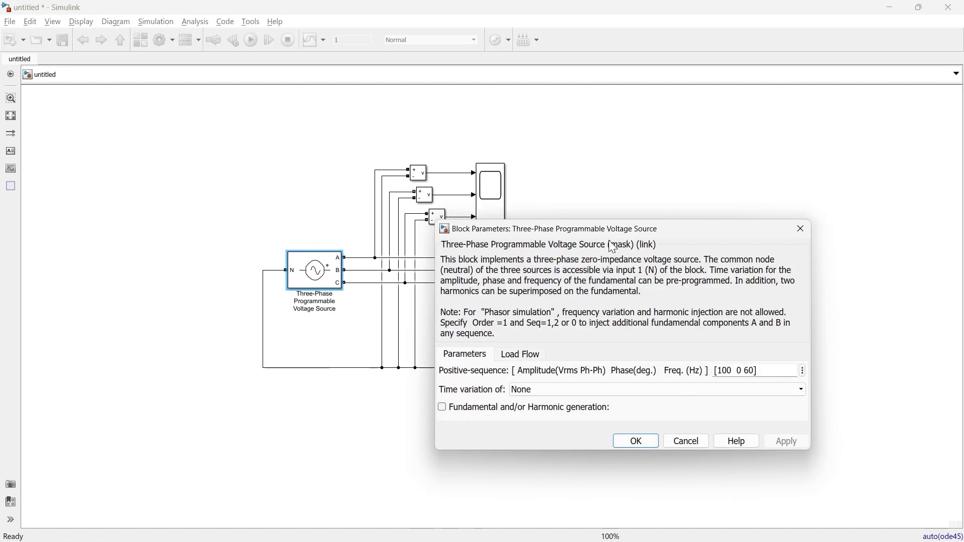
pyautogui.moveTo(623, 230); pyautogui.dragTo(476, 162)
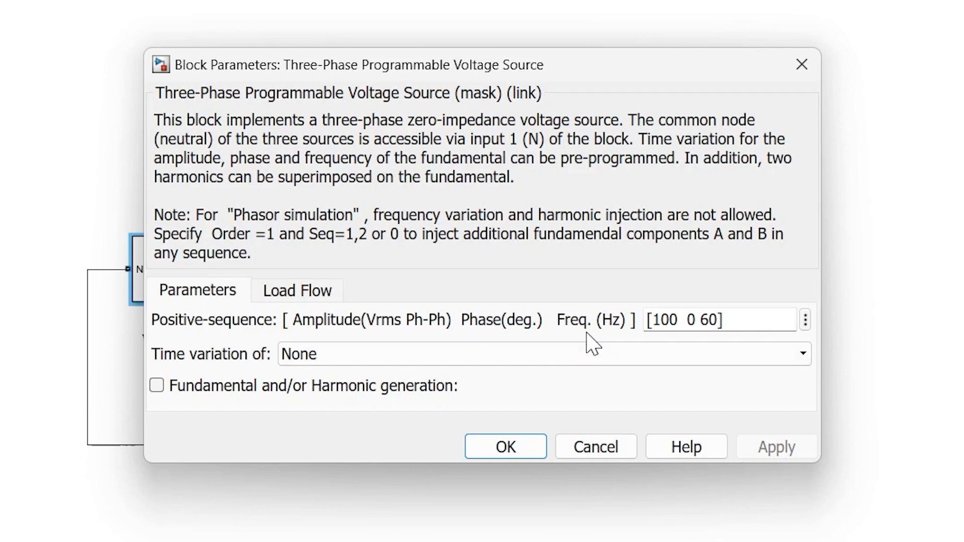
pyautogui.click(682, 318)
pyautogui.doubleClick(662, 320)
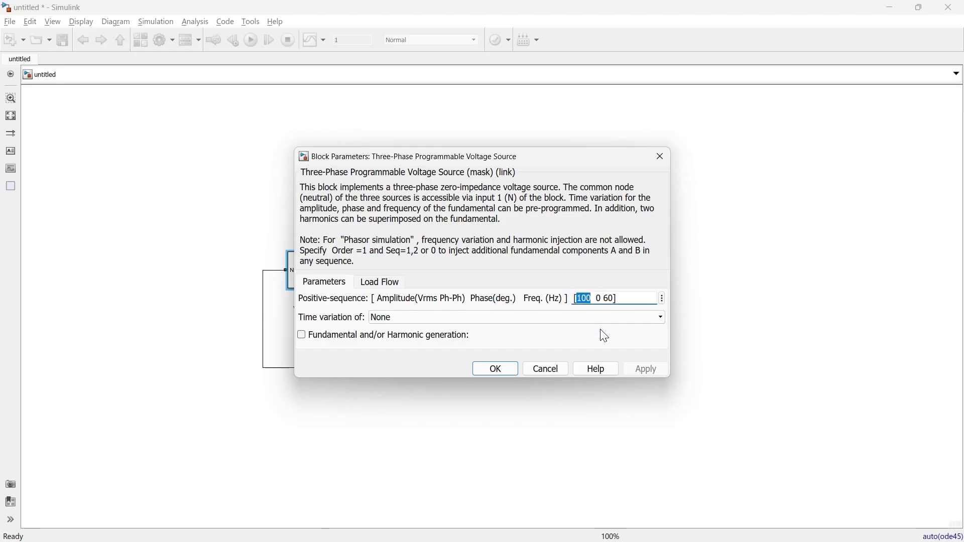
pyautogui.press('Right')
pyautogui.press('Delete')
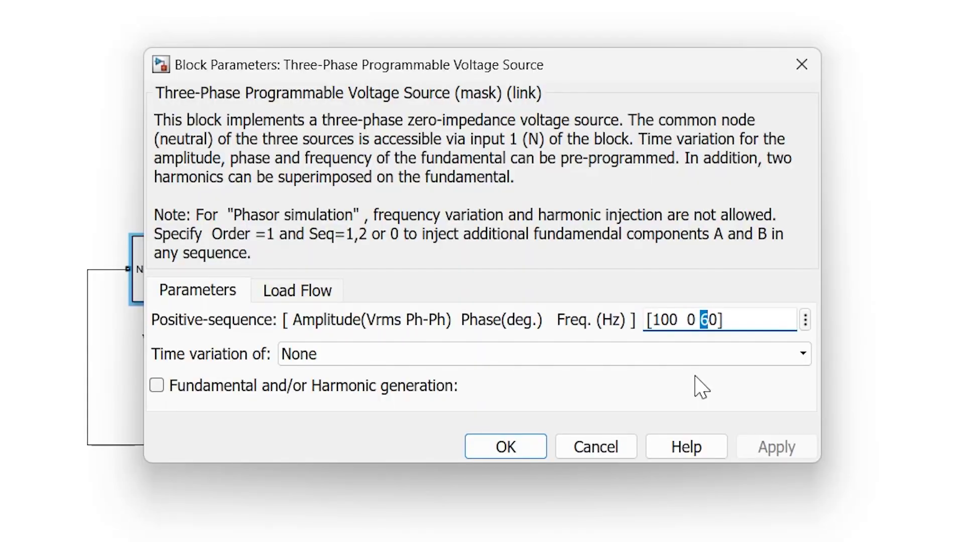
pyautogui.write('5')
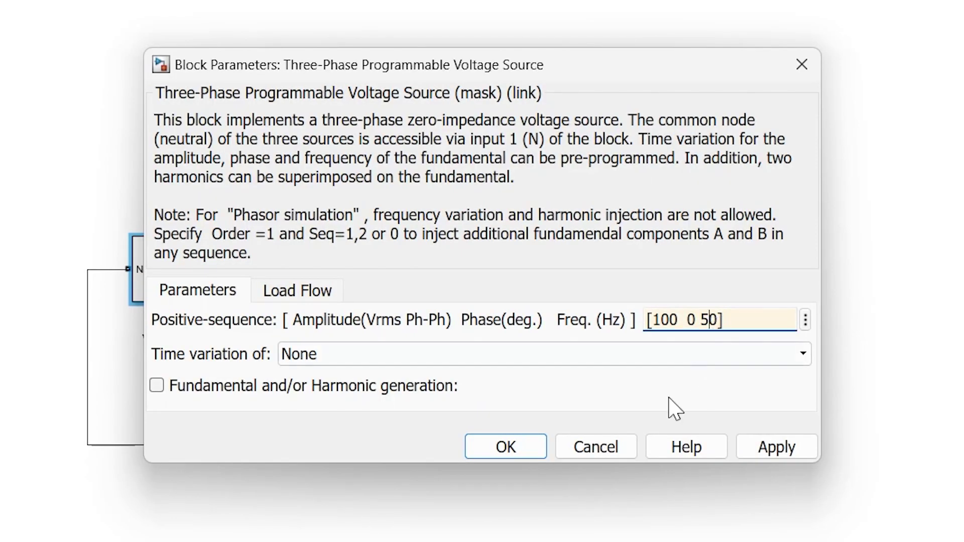
pyautogui.click(534, 455)
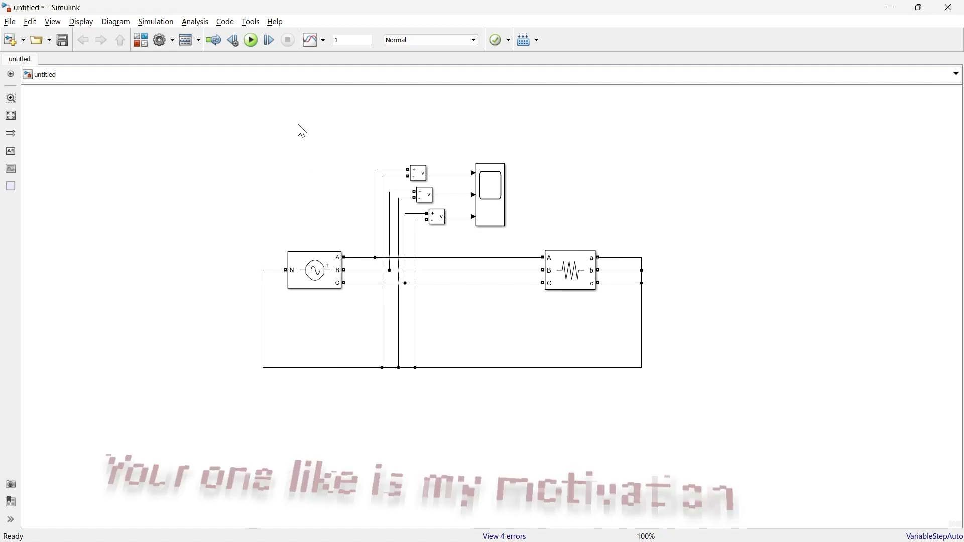
# Run the simulation and examine the diagnostics for the voltage source and voltage measurement blocks.
pyautogui.click(252, 40)
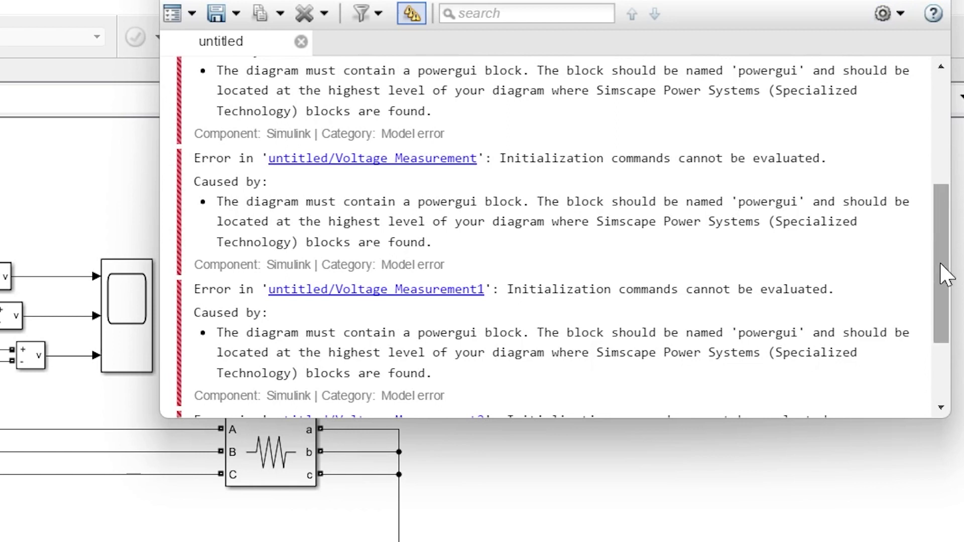
pyautogui.moveTo(946, 170); pyautogui.dragTo(944, 143)
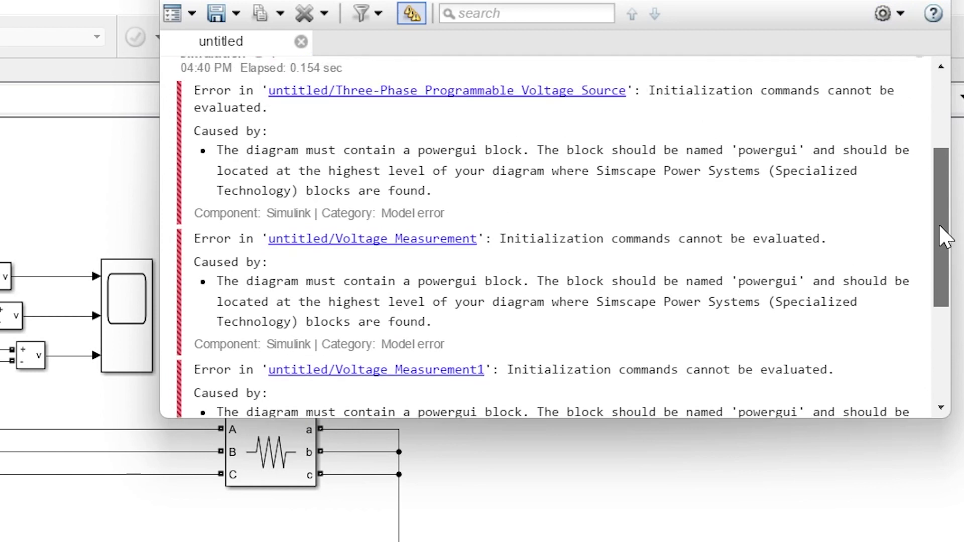
pyautogui.moveTo(940, 226); pyautogui.dragTo(940, 341)
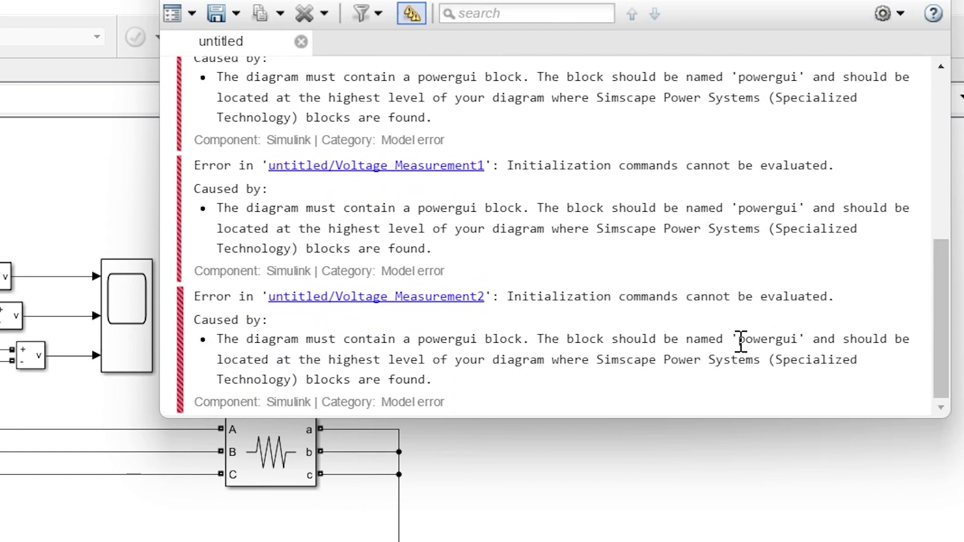
pyautogui.moveTo(739, 339); pyautogui.dragTo(799, 347)
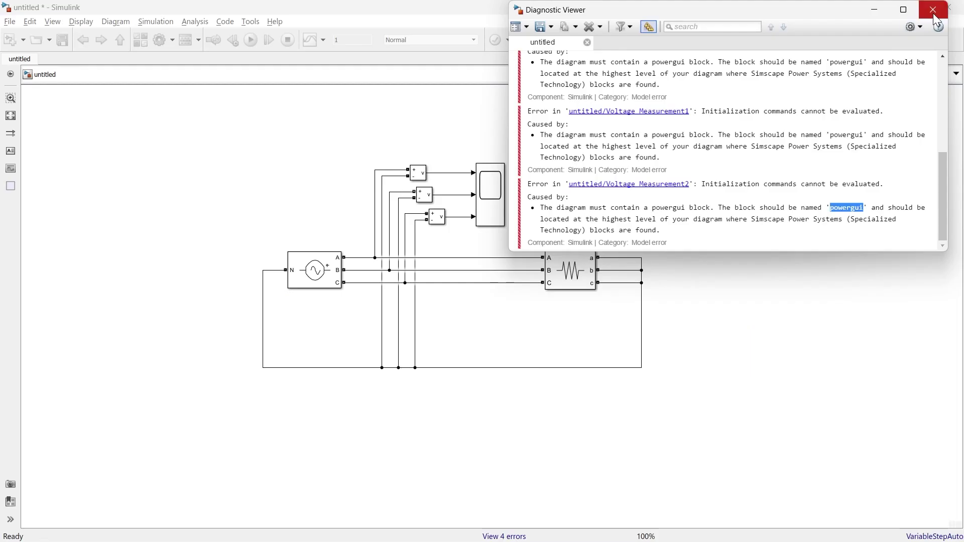
pyautogui.click(933, 10)
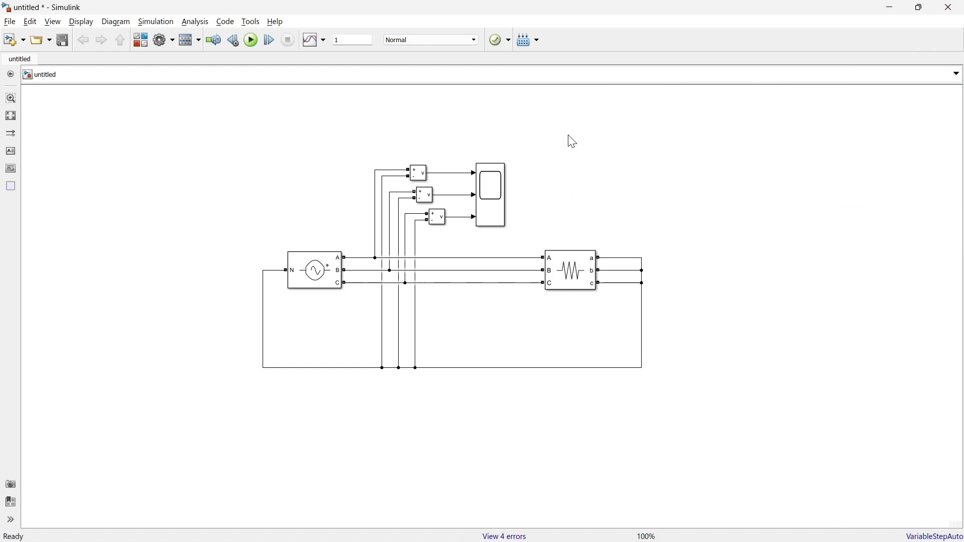
# Add a powergui block at the top level of the diagram, in the empty area above the voltage source.
pyautogui.doubleClick(242, 162)
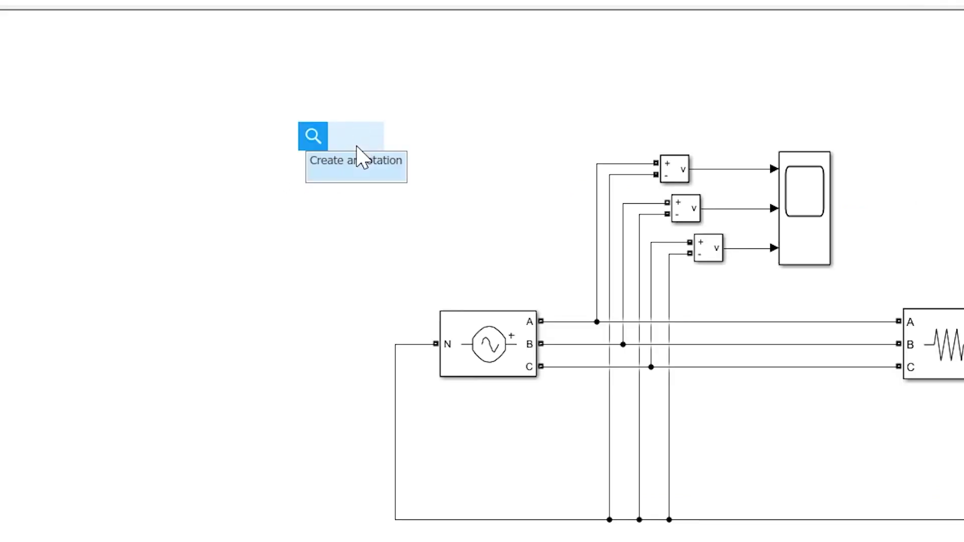
pyautogui.write('power')
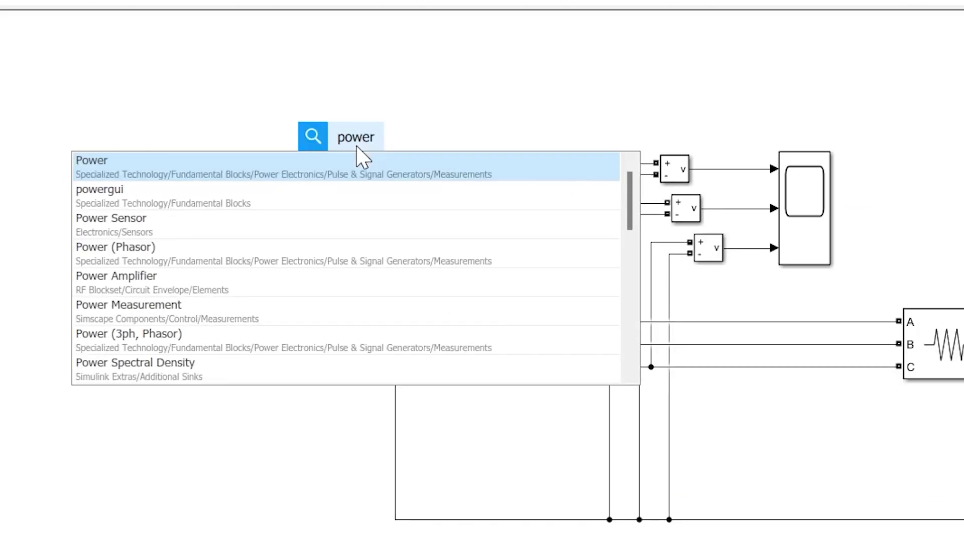
pyautogui.press('Down')
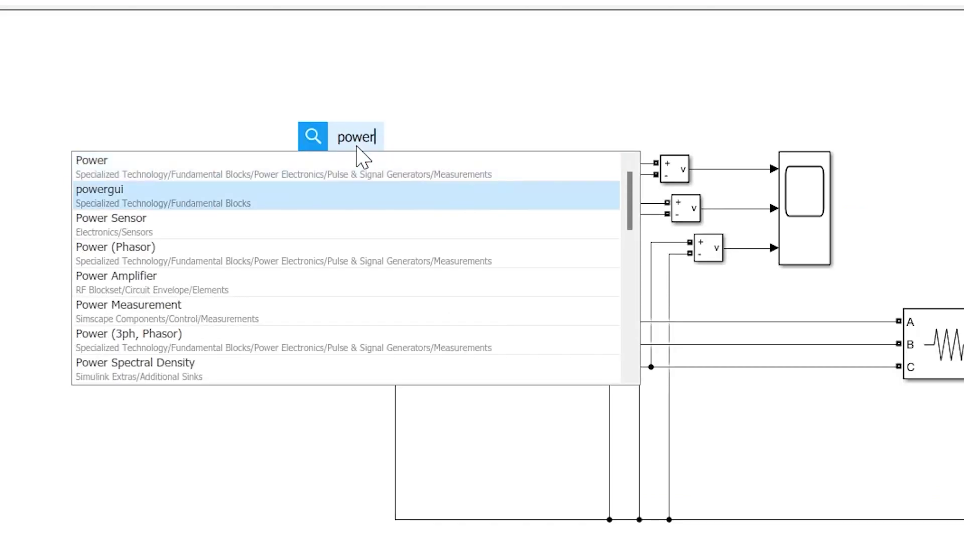
pyautogui.click(152, 192)
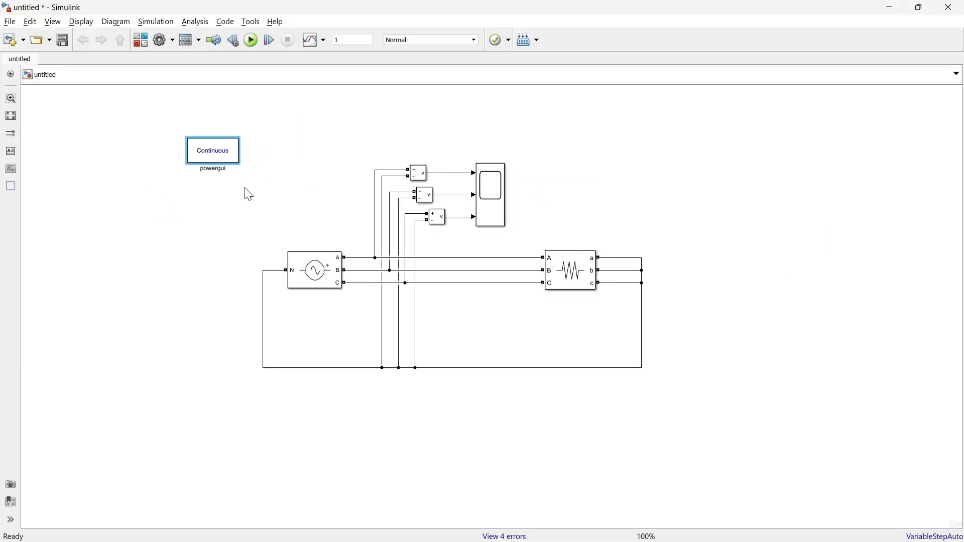
pyautogui.click(249, 194)
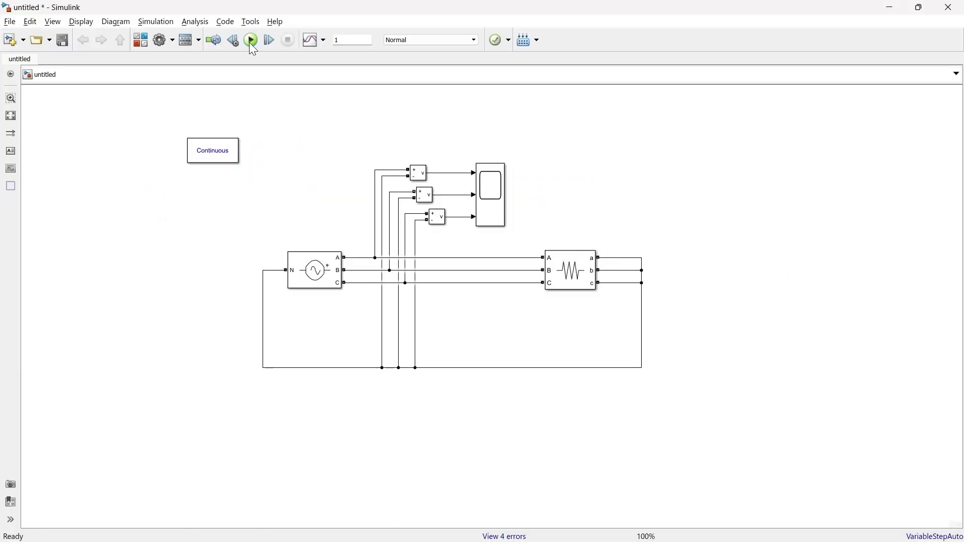
# Run the simulation, zoom the scope's time axis to about the first 0.13 s, and check the waveforms against the source's parameters.
pyautogui.click(250, 41)
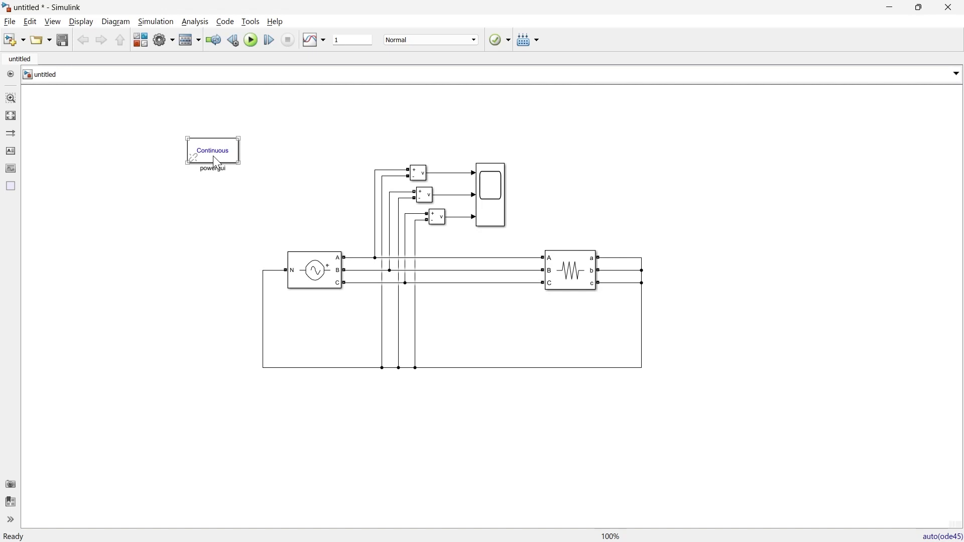
pyautogui.doubleClick(486, 196)
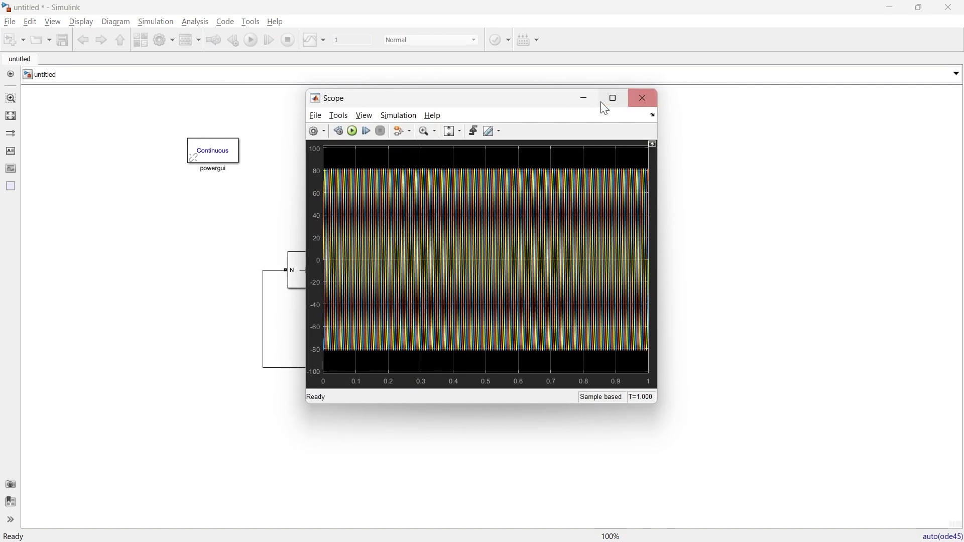
pyautogui.moveTo(516, 101); pyautogui.dragTo(671, 118)
pyautogui.click(591, 151)
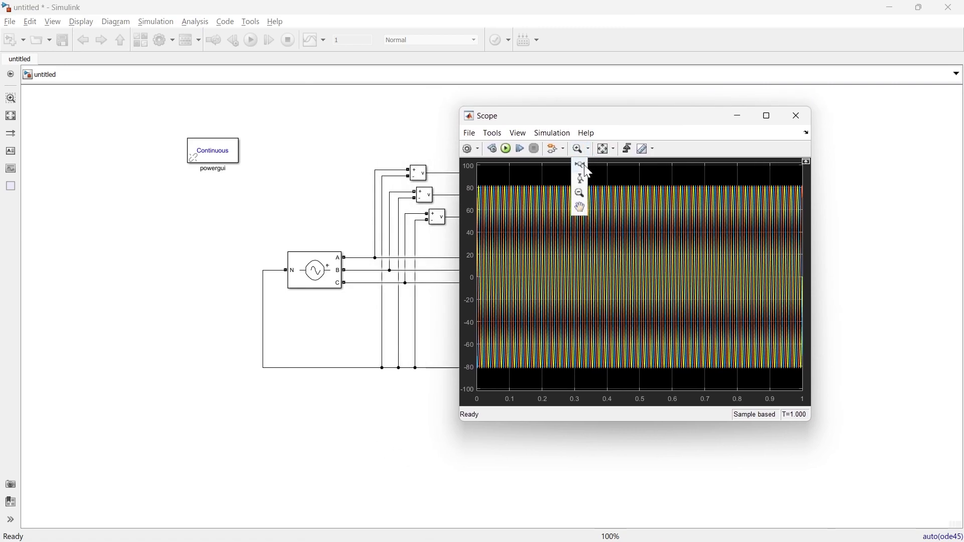
pyautogui.click(581, 165)
pyautogui.moveTo(544, 234); pyautogui.dragTo(438, 242)
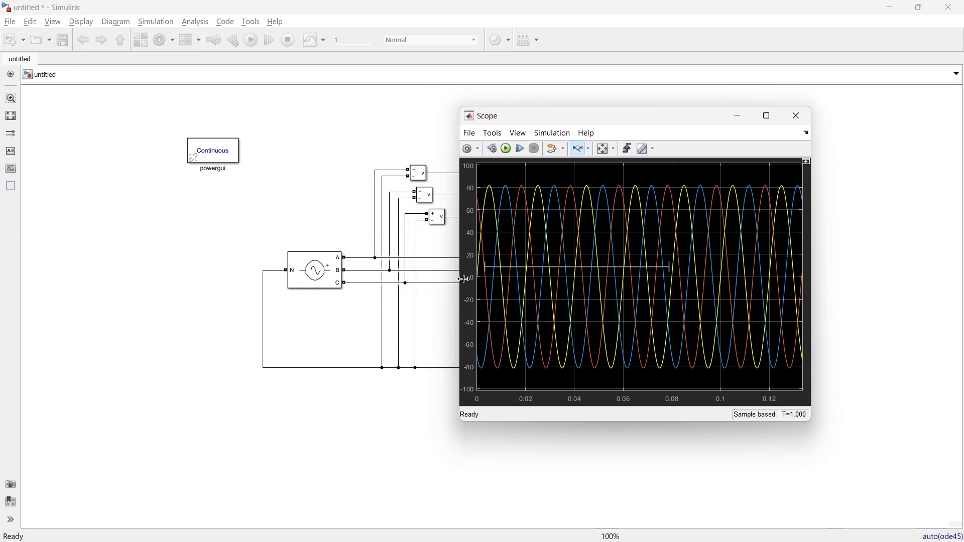
pyautogui.doubleClick(315, 270)
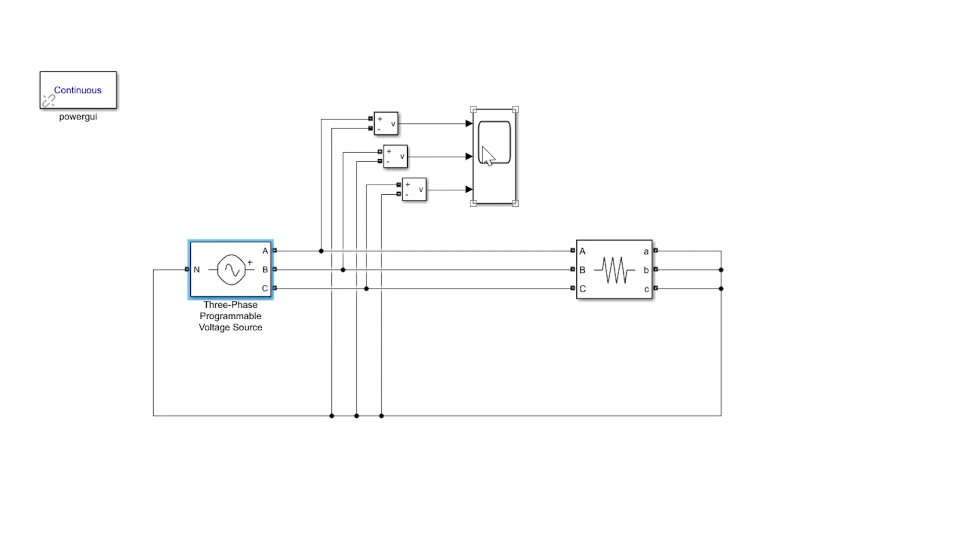
# Duplicate the three voltage measurements with their scope near the load and wire them across phases A-B, B-C and C-A.
pyautogui.moveTo(347, 42); pyautogui.dragTo(549, 221)
pyautogui.moveTo(421, 201); pyautogui.dragTo(436, 201)
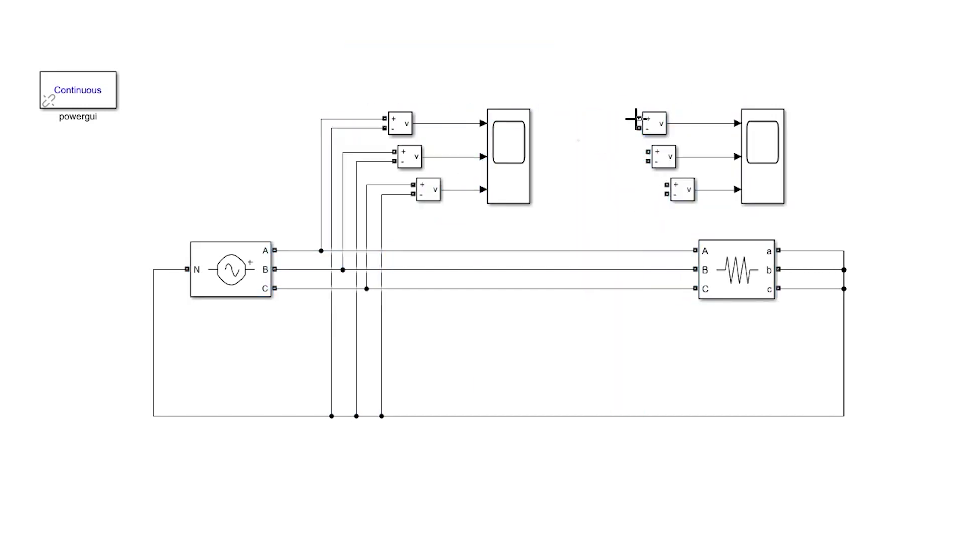
pyautogui.moveTo(631, 120)
pyautogui.mouseDown()
pyautogui.moveTo(551, 265)
pyautogui.moveTo(546, 251)
pyautogui.mouseUp()
pyautogui.moveTo(638, 129); pyautogui.dragTo(554, 270)
pyautogui.moveTo(648, 152)
pyautogui.mouseDown()
pyautogui.moveTo(563, 273)
pyautogui.moveTo(572, 289)
pyautogui.mouseUp()
pyautogui.moveTo(667, 185); pyautogui.dragTo(586, 289)
pyautogui.moveTo(667, 195); pyautogui.dragTo(593, 251)
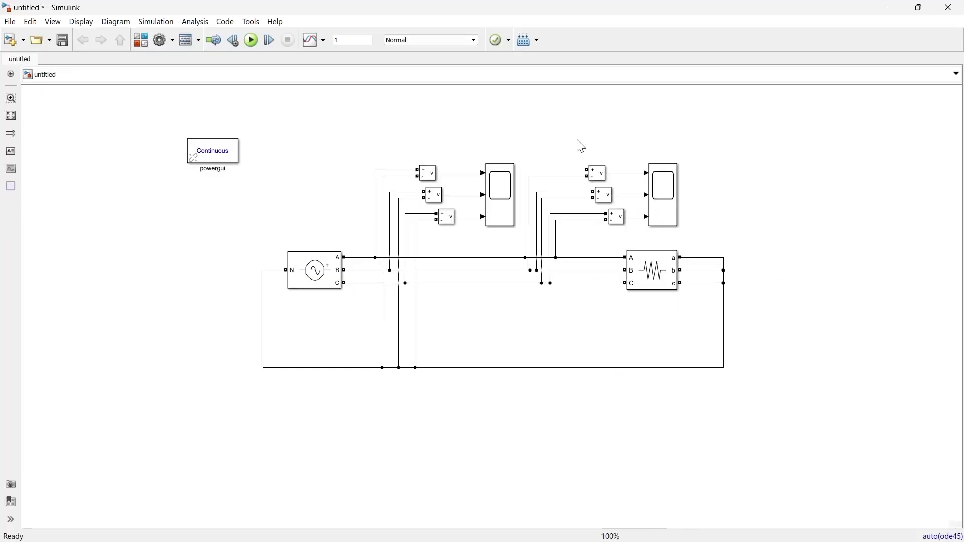
# Run the simulation and zoom the line-to-line voltage scope's time axis to about the first 0.07 s.
pyautogui.click(605, 170)
pyautogui.click(251, 41)
pyautogui.doubleClick(664, 195)
pyautogui.click(578, 148)
pyautogui.moveTo(498, 256); pyautogui.dragTo(426, 256)
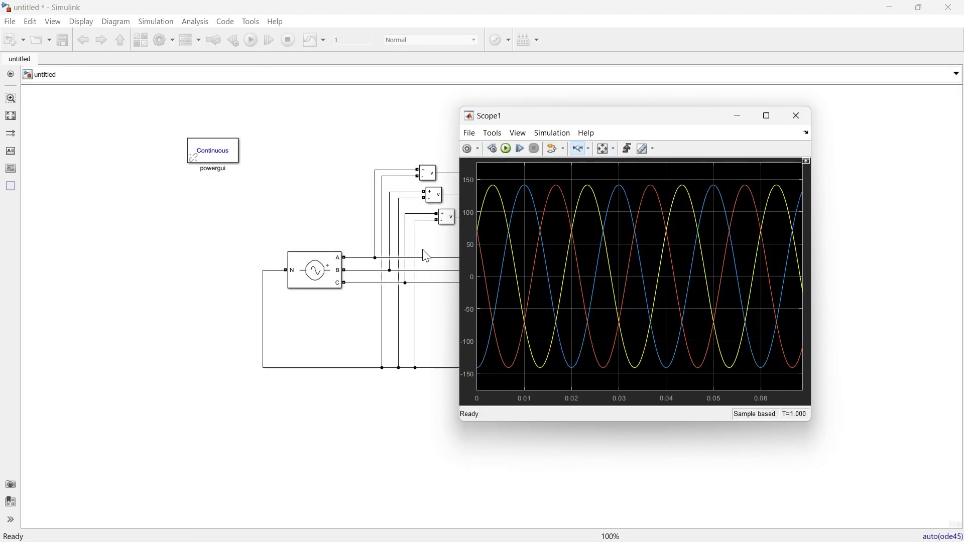
# Check the source's parameters against both scopes, zooming the phase-voltage scope to about the first 0.025 s.
pyautogui.doubleClick(315, 271)
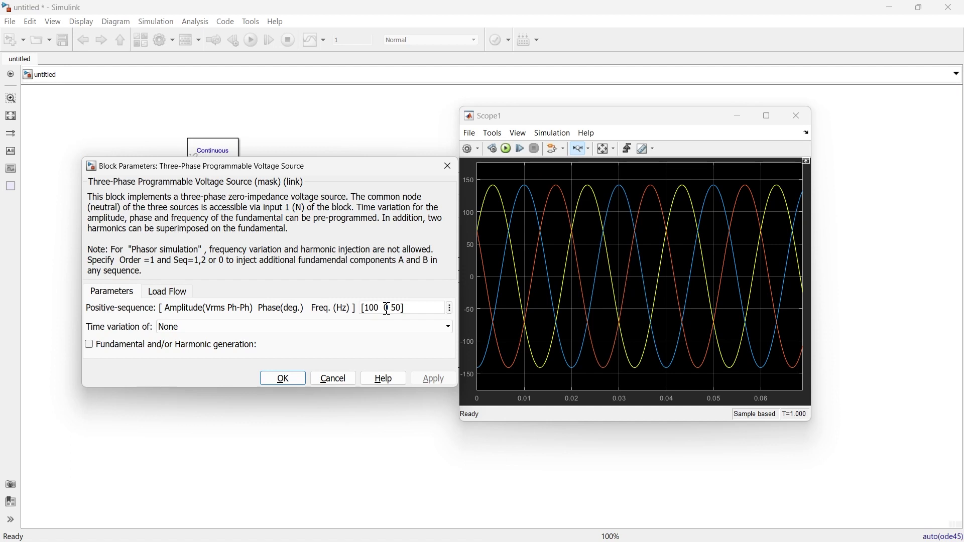
pyautogui.click(797, 116)
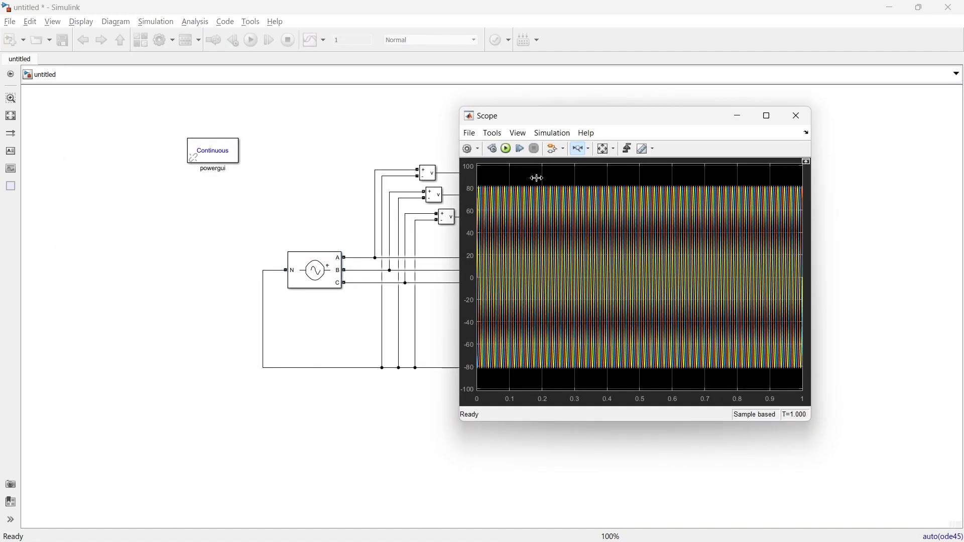
pyautogui.click(569, 258)
pyautogui.click(481, 274)
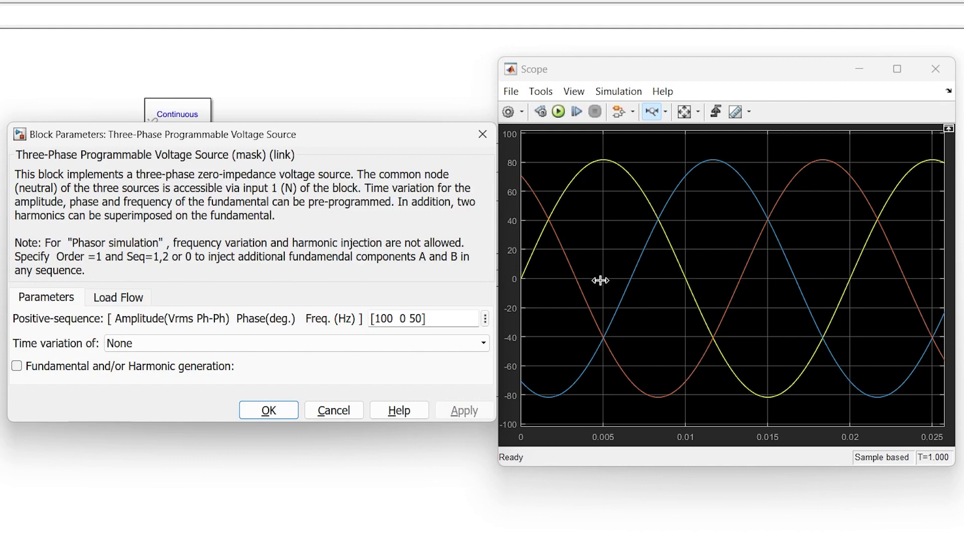
# Set the voltage source's positive-sequence phase to 120 degrees, then close the phase-voltage scope and the parameters.
pyautogui.click(406, 320)
pyautogui.click(406, 319)
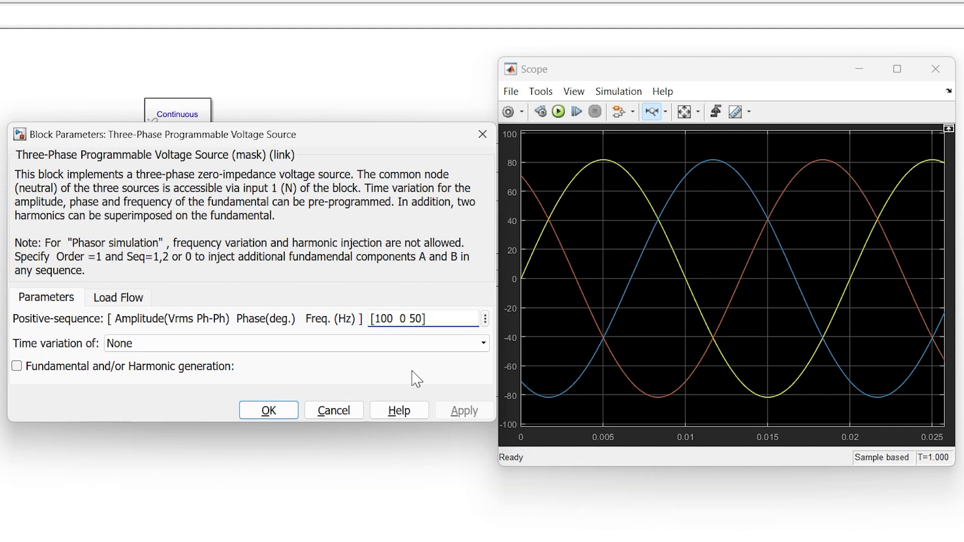
pyautogui.press('BackSpace')
pyautogui.write('120')
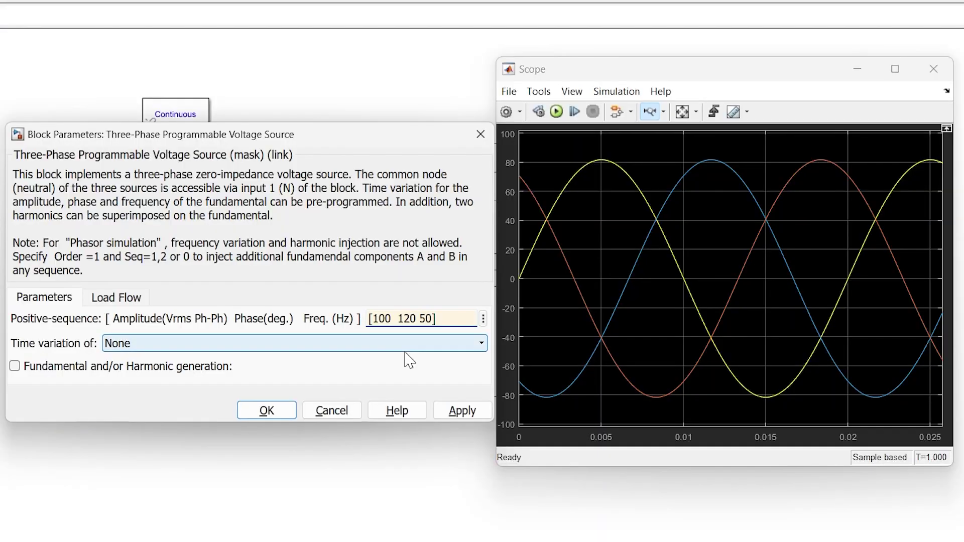
pyautogui.press('BackSpace')
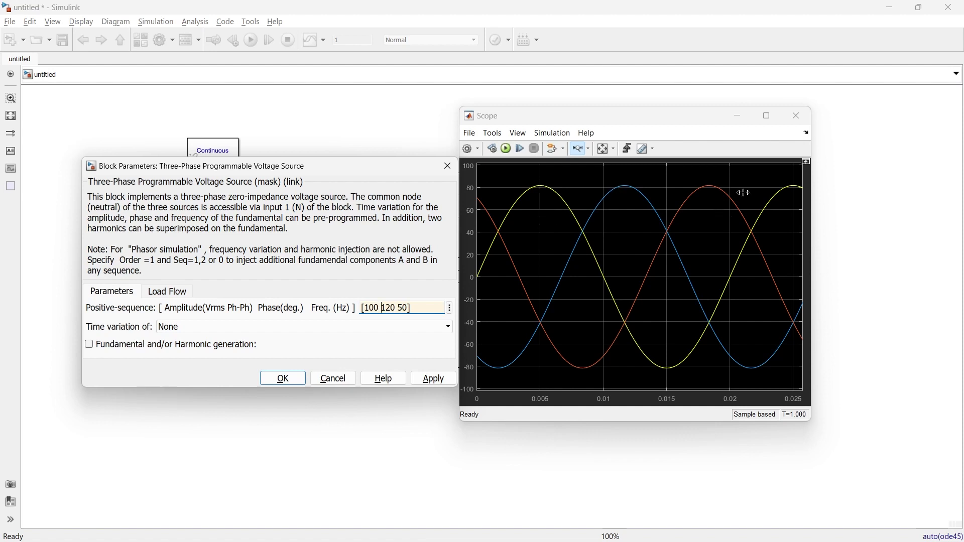
pyautogui.click(796, 126)
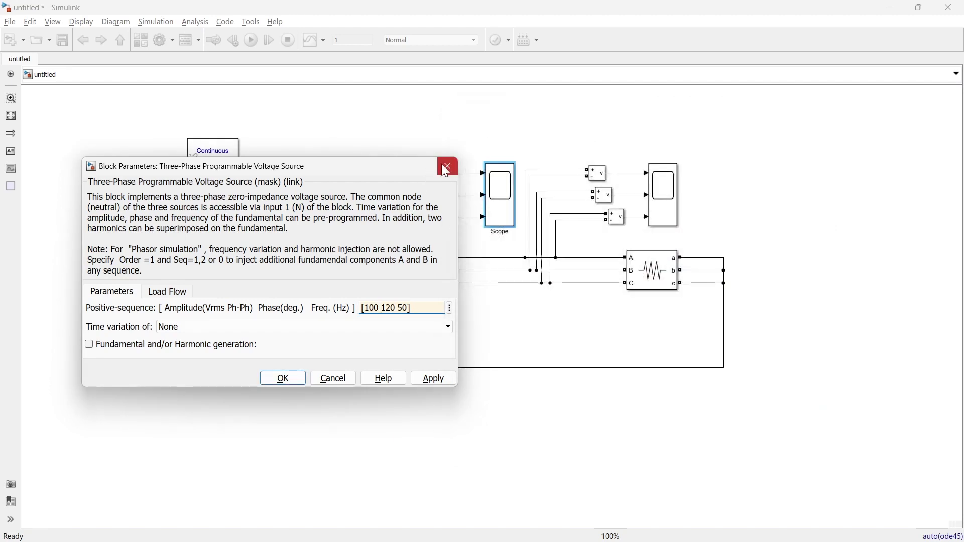
pyautogui.click(447, 166)
# Rerun the simulation and examine the phase-voltage waveforms over about the first 0.028 s, then close the scope.
pyautogui.click(252, 41)
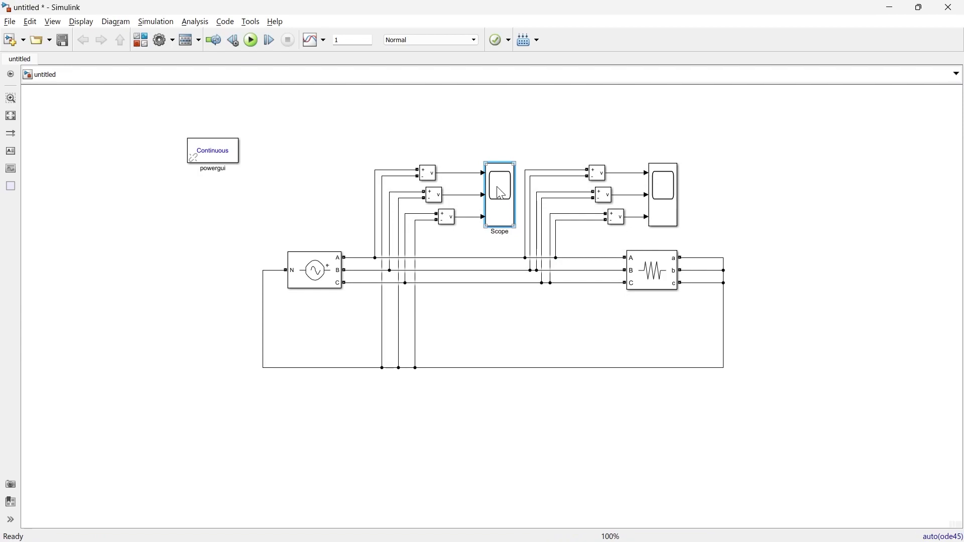
pyautogui.doubleClick(500, 193)
pyautogui.click(596, 243)
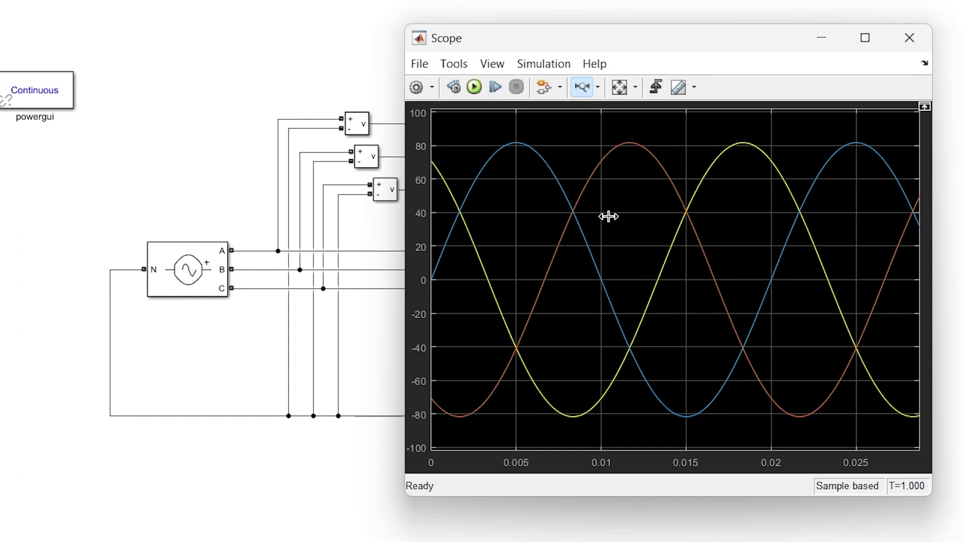
pyautogui.click(909, 38)
# Set the three-phase programmable voltage source's positive-sequence phase to 0 degrees.
pyautogui.doubleClick(188, 269)
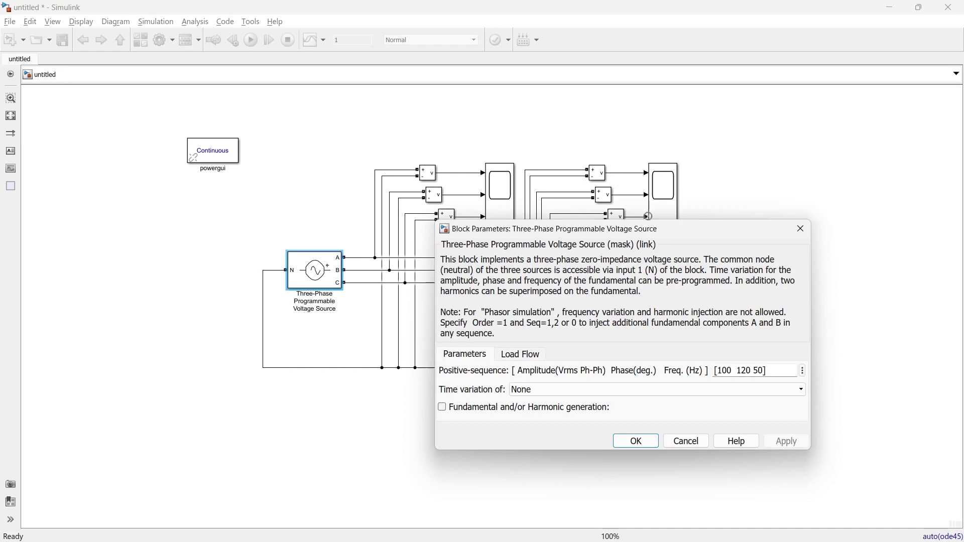
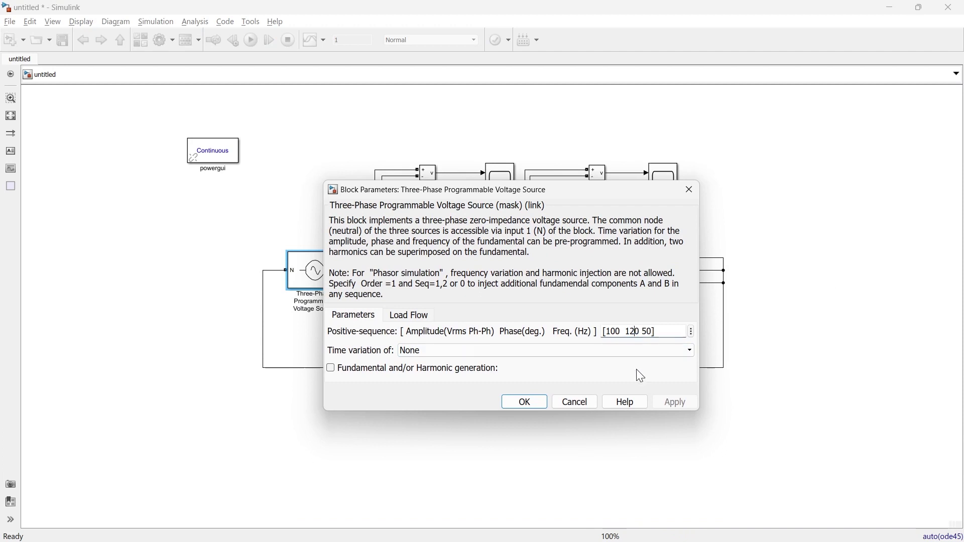
pyautogui.press('BackSpace')
pyautogui.press('BackSpace')
pyautogui.press('BackSpace')
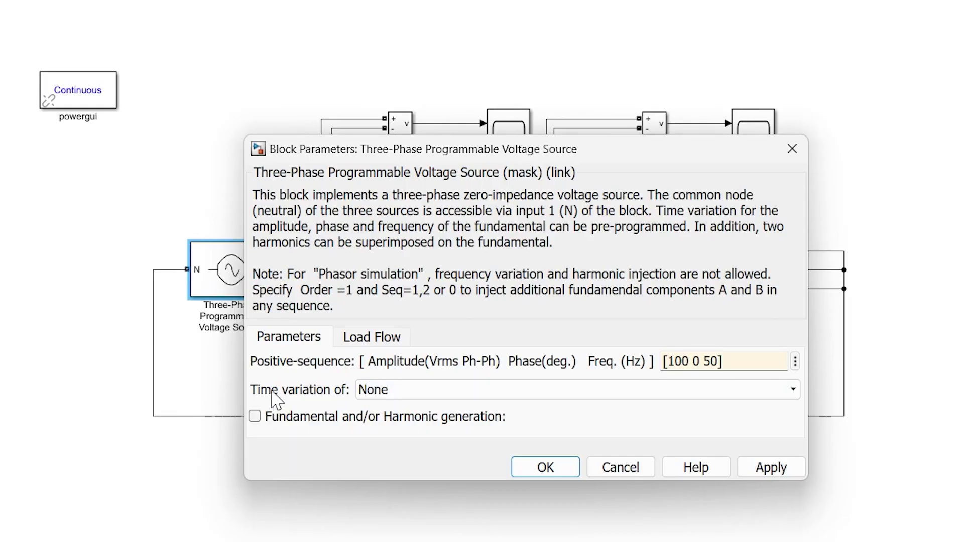
# Set the source's time variation to Amplitude, using a table of time-amplitude pairs as the type of variation.
pyautogui.click(414, 391)
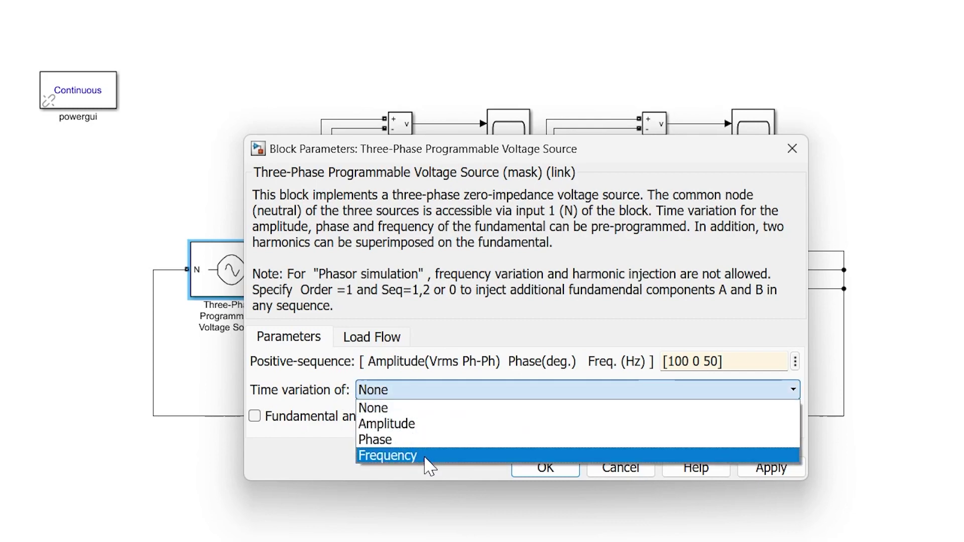
pyautogui.click(428, 425)
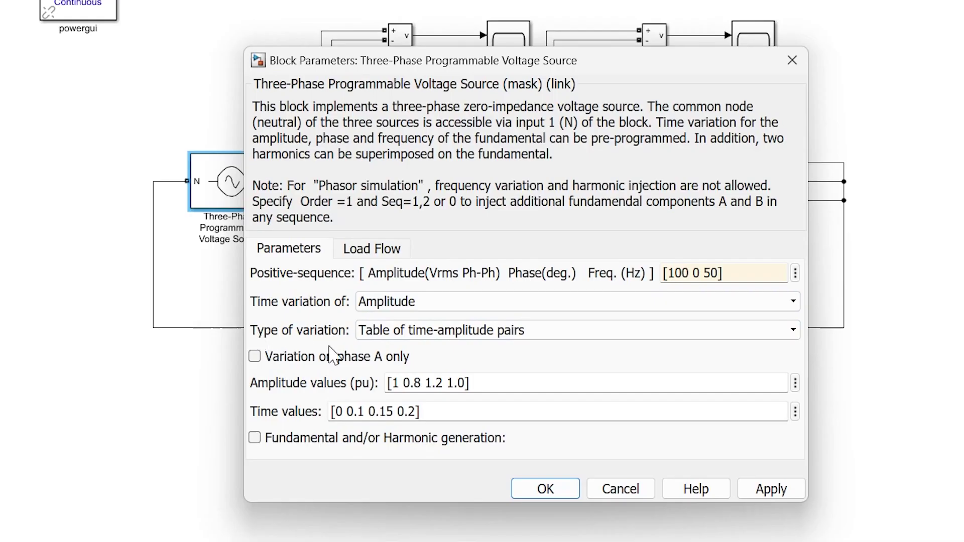
pyautogui.click(408, 338)
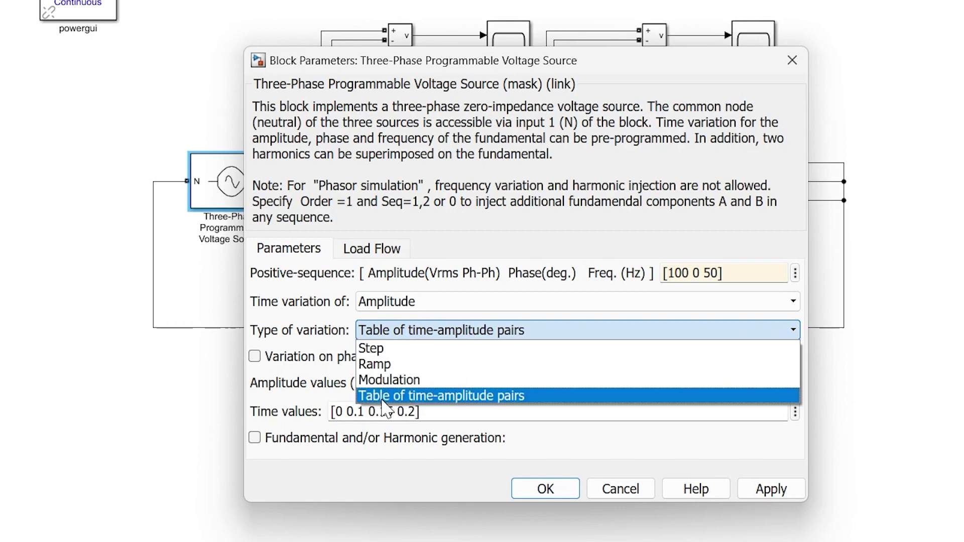
pyautogui.click(443, 399)
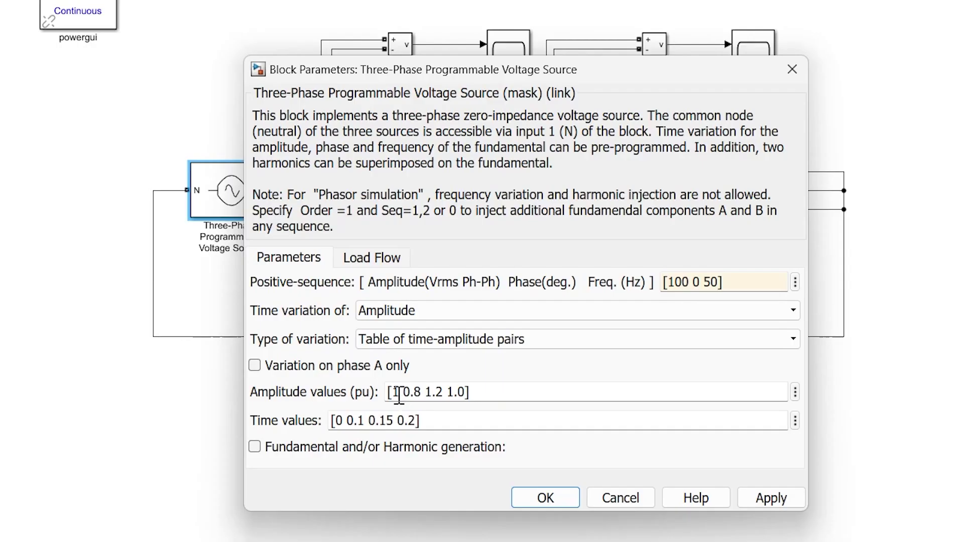
# Examine how the source's amplitude values correspond to its time values.
pyautogui.tripleClick(426, 405)
pyautogui.click(426, 405)
pyautogui.click(398, 394)
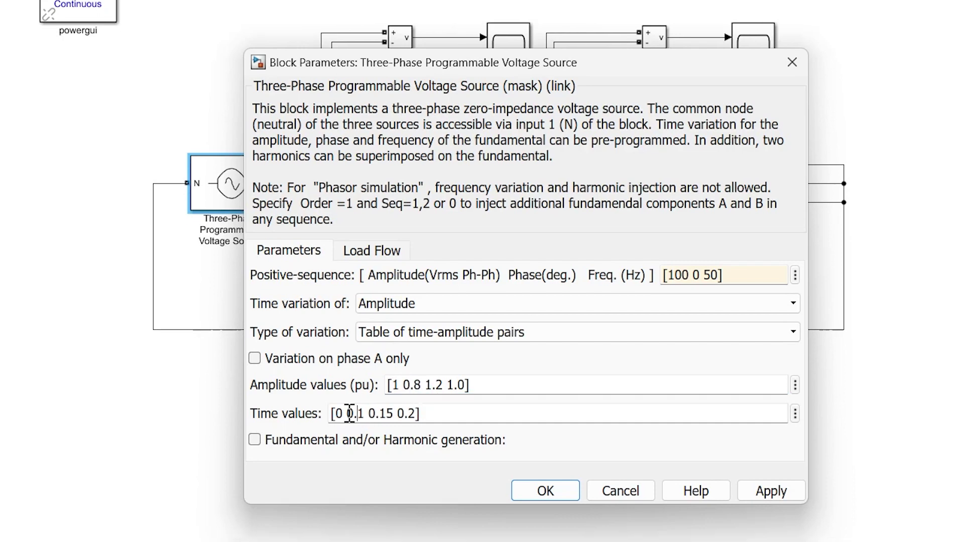
pyautogui.click(367, 415)
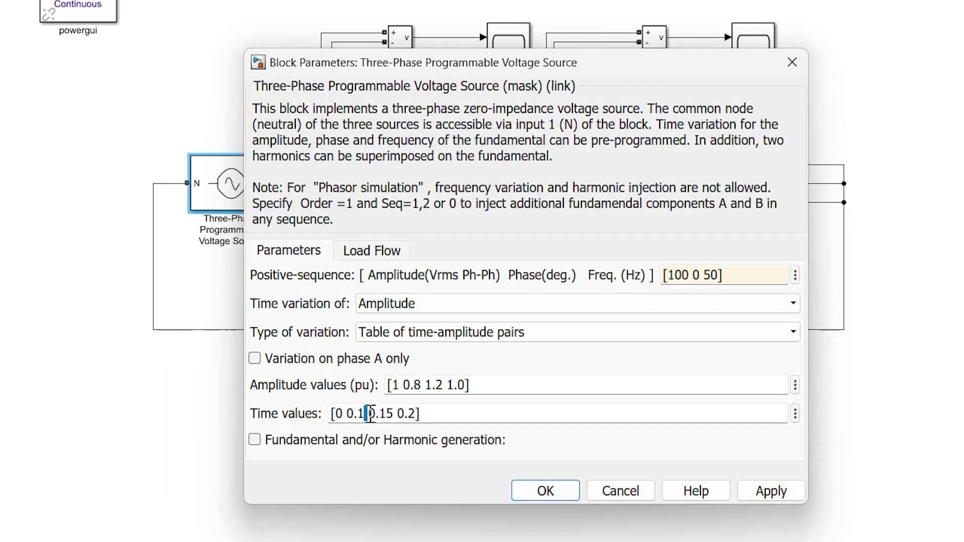
pyautogui.tripleClick(430, 385)
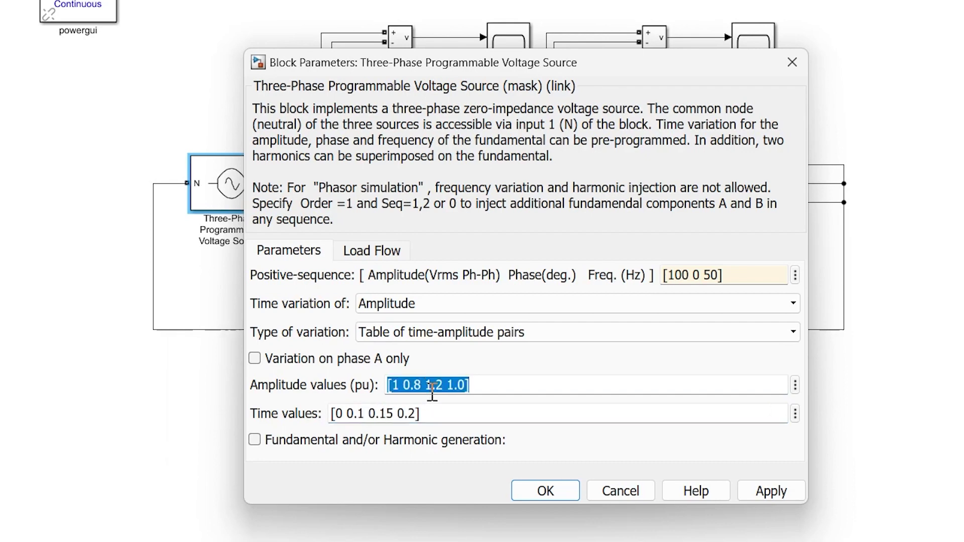
pyautogui.tripleClick(398, 420)
pyautogui.click(398, 419)
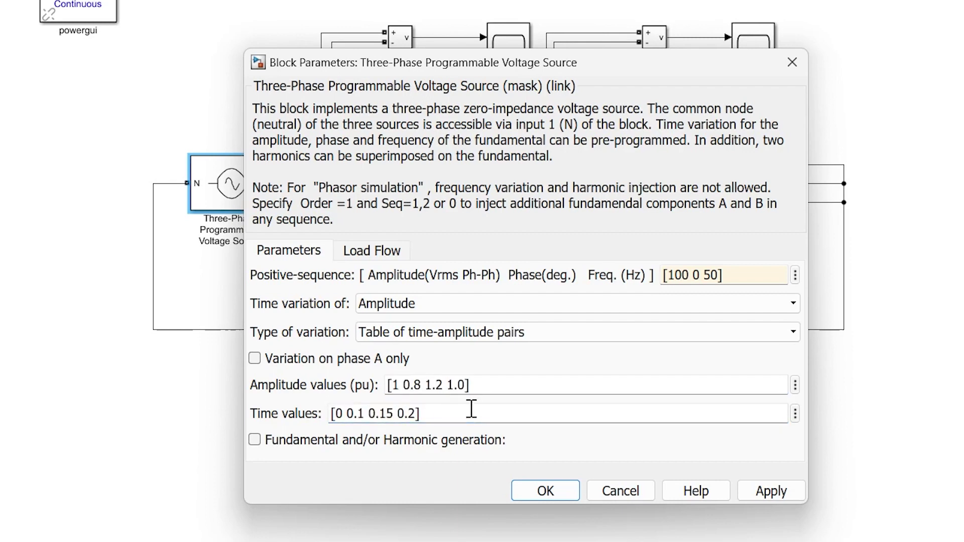
# Accept the source's parameters and run the simulation, viewing the phase voltages over about the first 0.3 s.
pyautogui.click(543, 493)
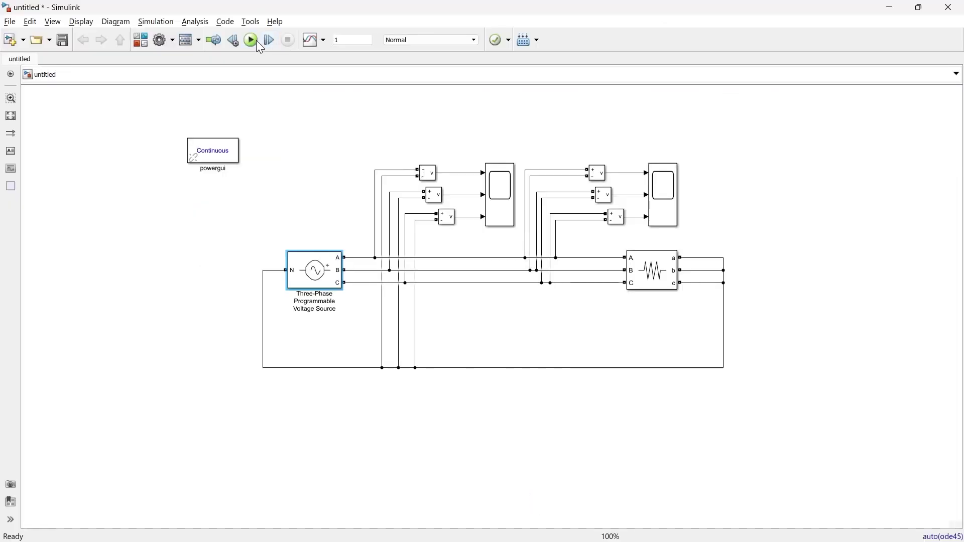
pyautogui.click(255, 42)
pyautogui.doubleClick(500, 195)
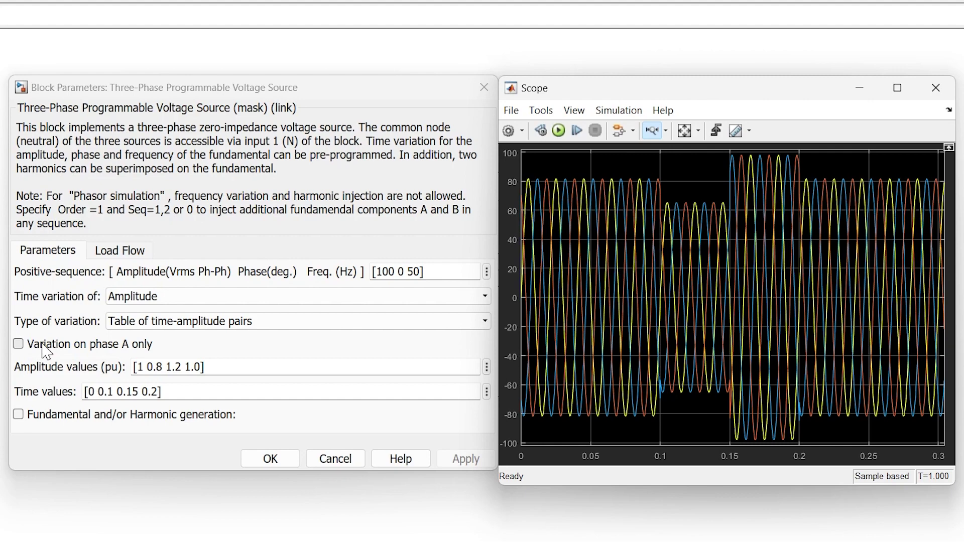
# Restrict the source's amplitude variation to phase A only, accept the parameters and close the phase-voltage scope.
pyautogui.click(43, 347)
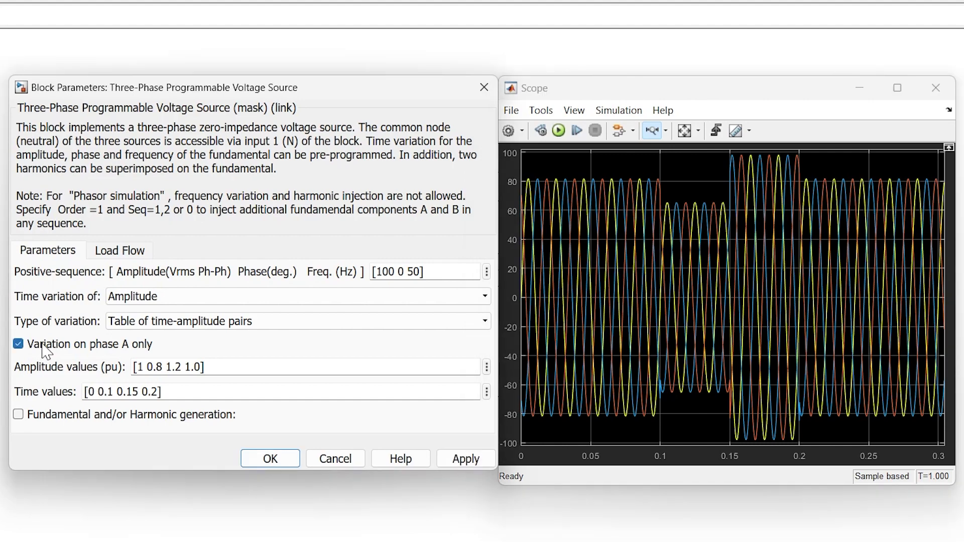
pyautogui.click(260, 459)
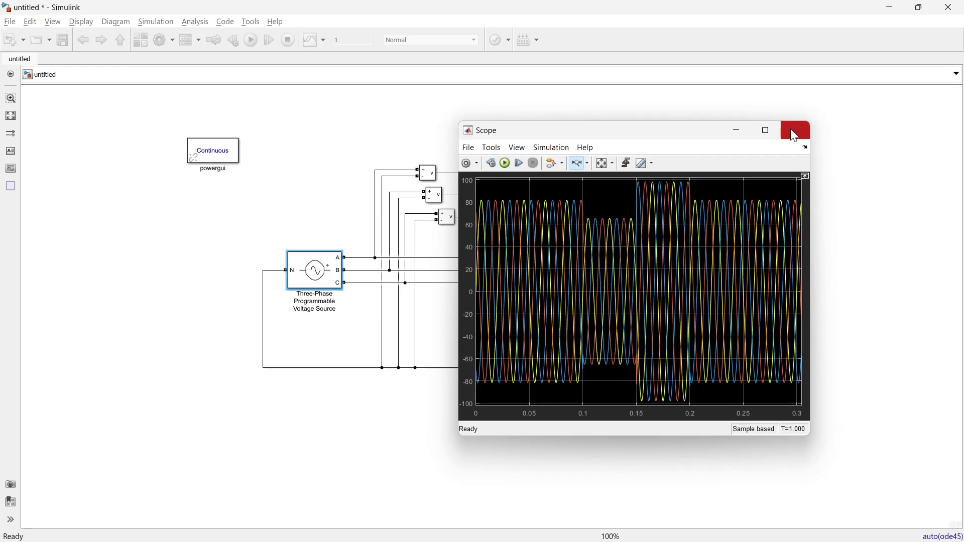
pyautogui.click(936, 87)
# Rerun the simulation and examine the phase voltages over about the first 0.23 s, then close the scope.
pyautogui.click(252, 40)
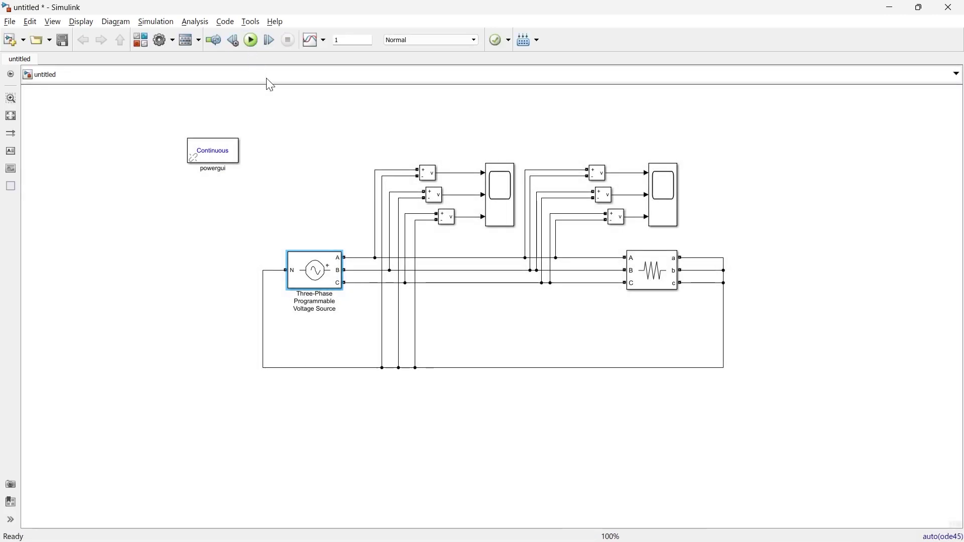
pyautogui.doubleClick(503, 206)
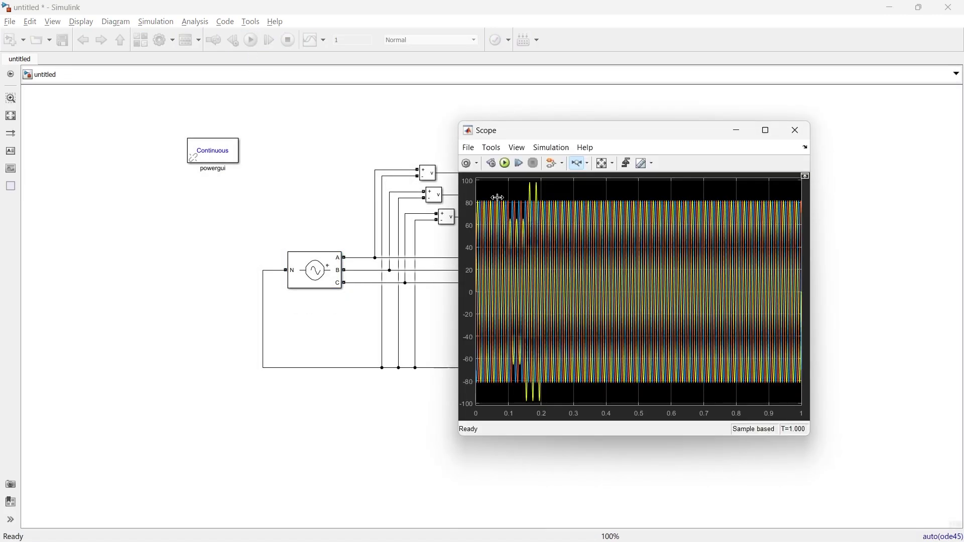
pyautogui.moveTo(545, 229); pyautogui.dragTo(457, 235)
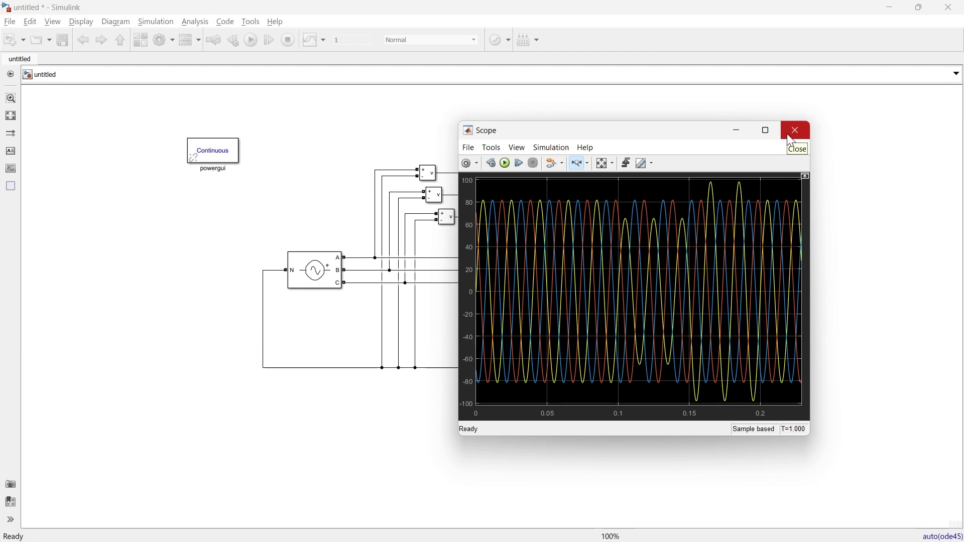
pyautogui.click(788, 135)
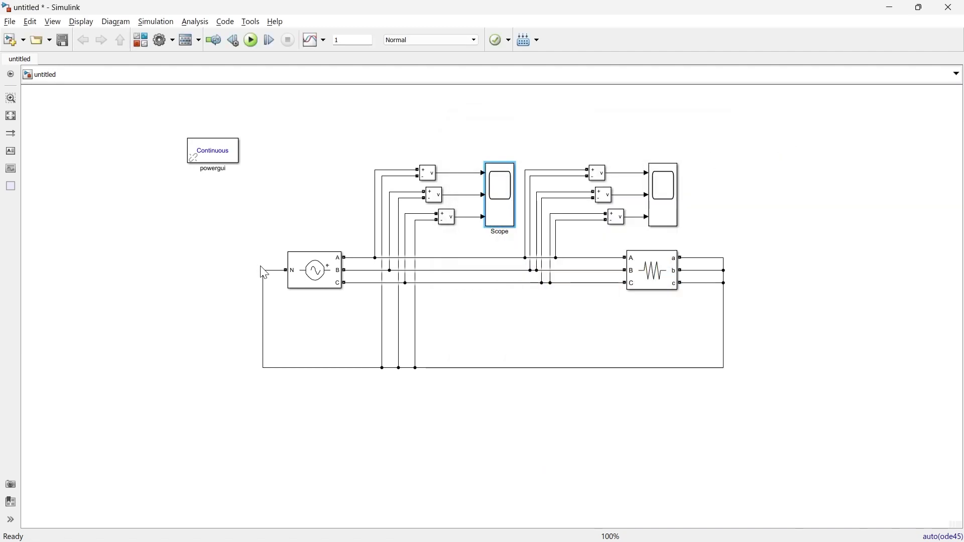
# Turn off the phase-A-only restriction in the source's parameters and set the type of variation to Step.
pyautogui.click(323, 283)
pyautogui.doubleClick(322, 281)
pyautogui.moveTo(621, 184); pyautogui.dragTo(458, 154)
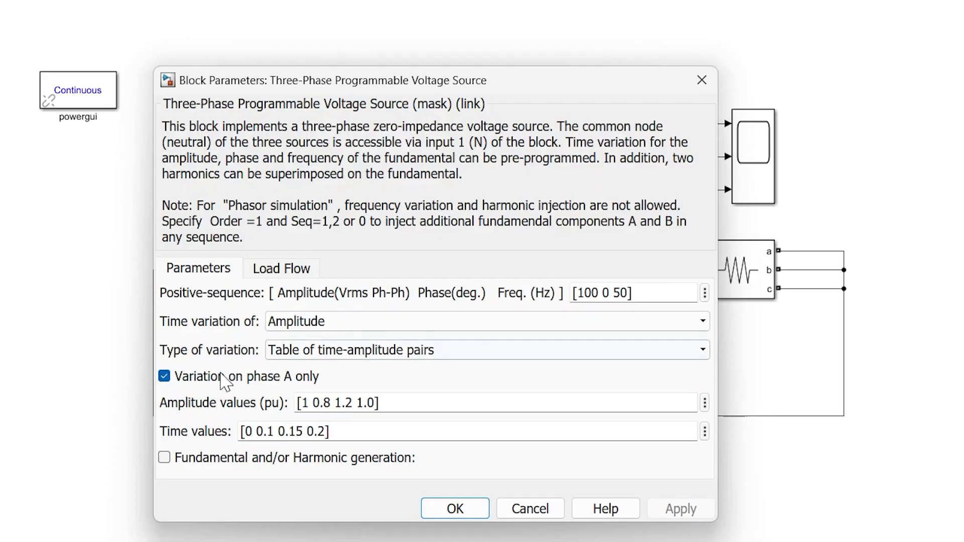
pyautogui.click(164, 376)
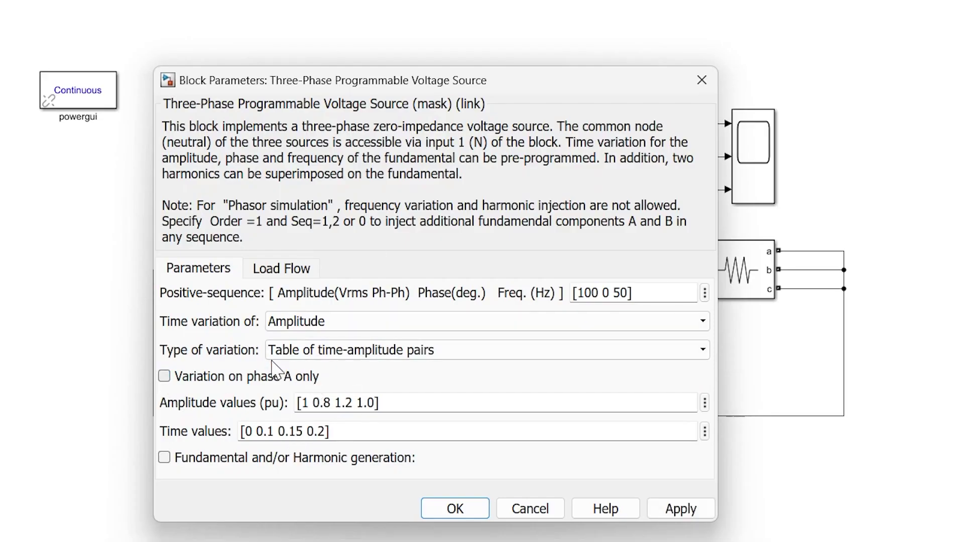
pyautogui.click(329, 354)
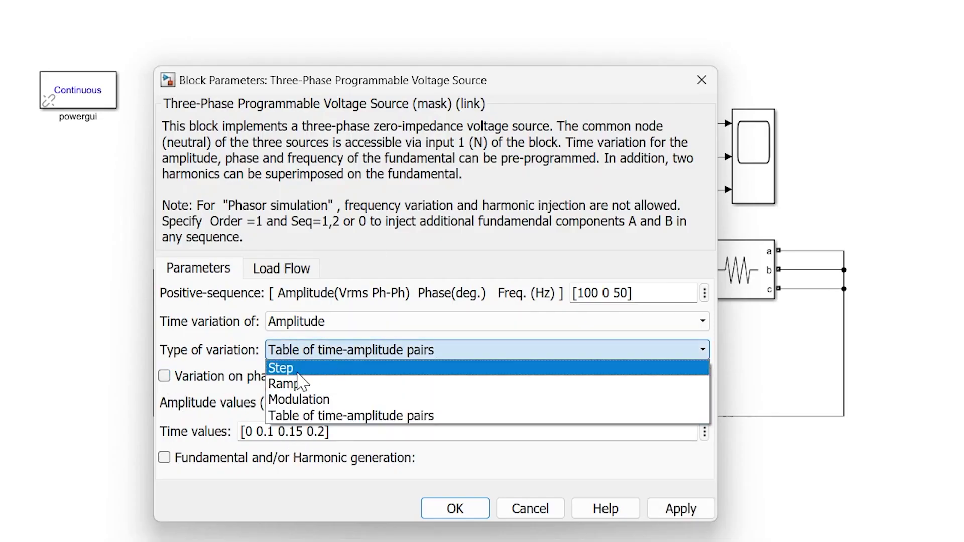
pyautogui.click(296, 374)
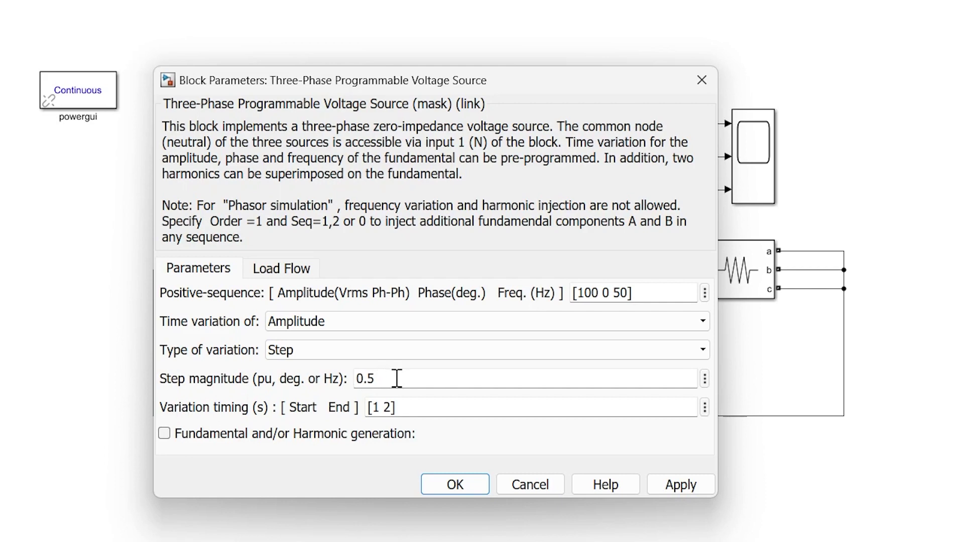
# Set the step's variation timing to [0.5 0.8] s and accept the source's parameters.
pyautogui.tripleClick(380, 408)
pyautogui.click(380, 407)
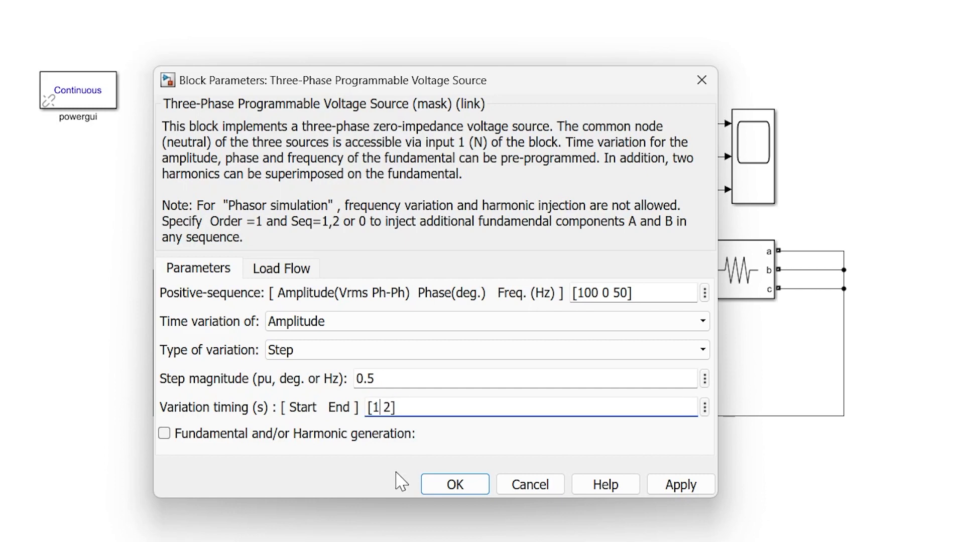
pyautogui.write('0.5 ')
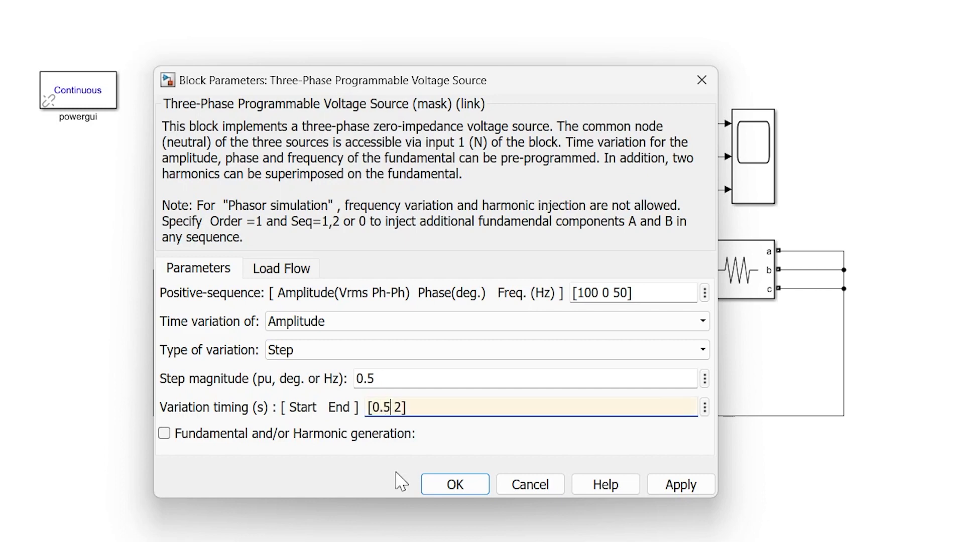
pyautogui.write('0.8')
pyautogui.click(372, 430)
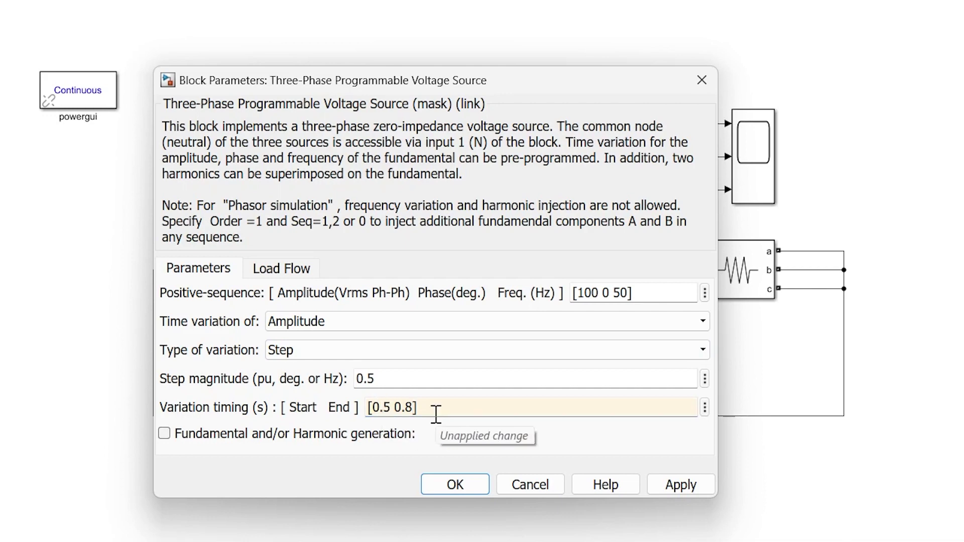
pyautogui.click(437, 481)
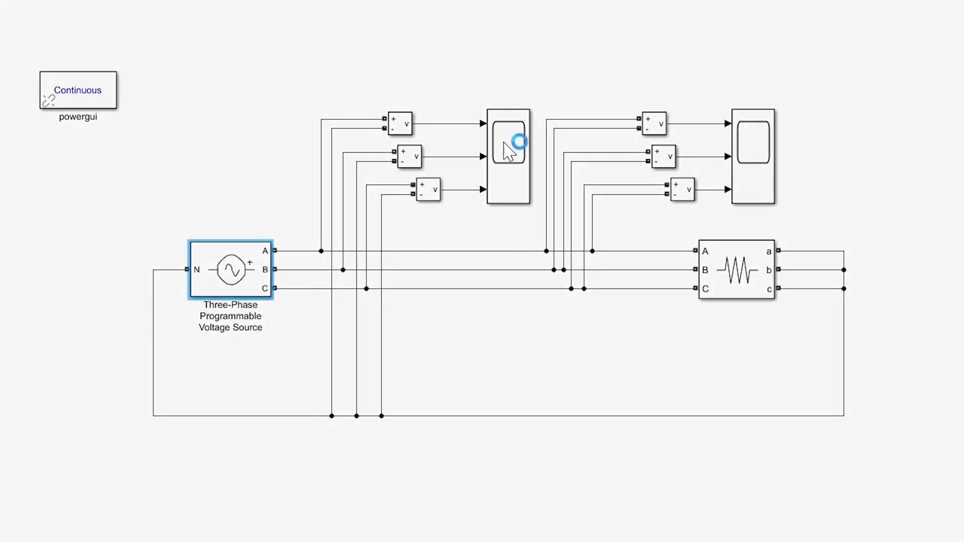
# Run the simulation and examine the phase voltages with the scope's axes scaled to fit, then close the scope.
pyautogui.doubleClick(513, 150)
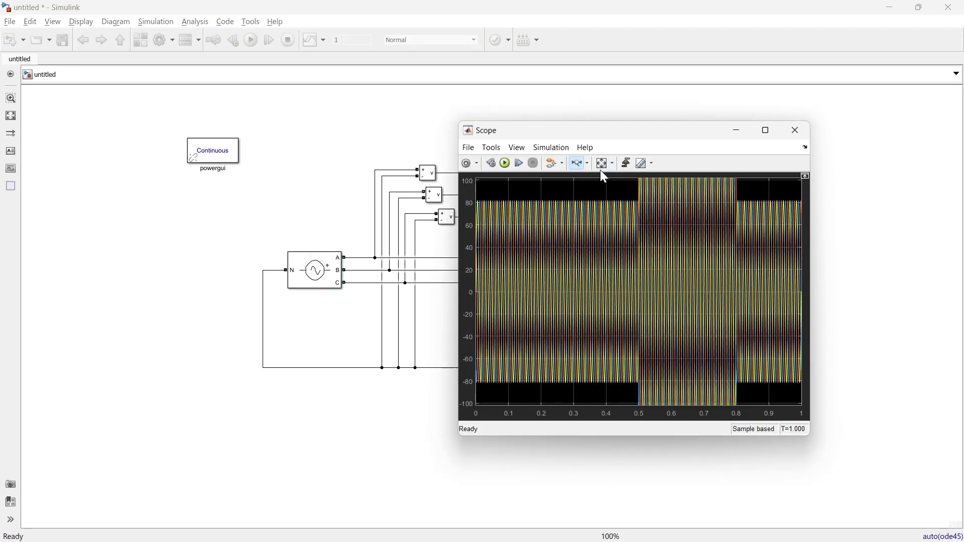
pyautogui.click(602, 163)
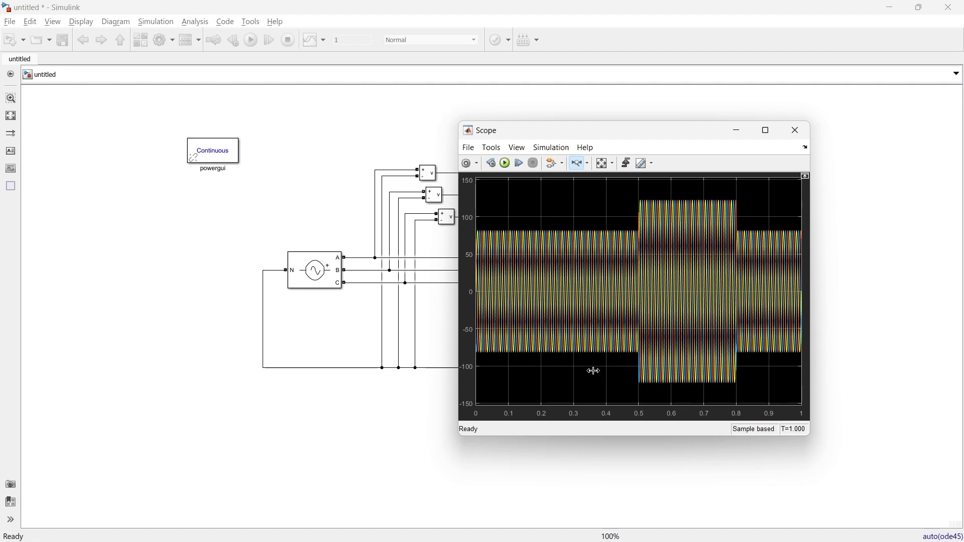
pyautogui.click(796, 130)
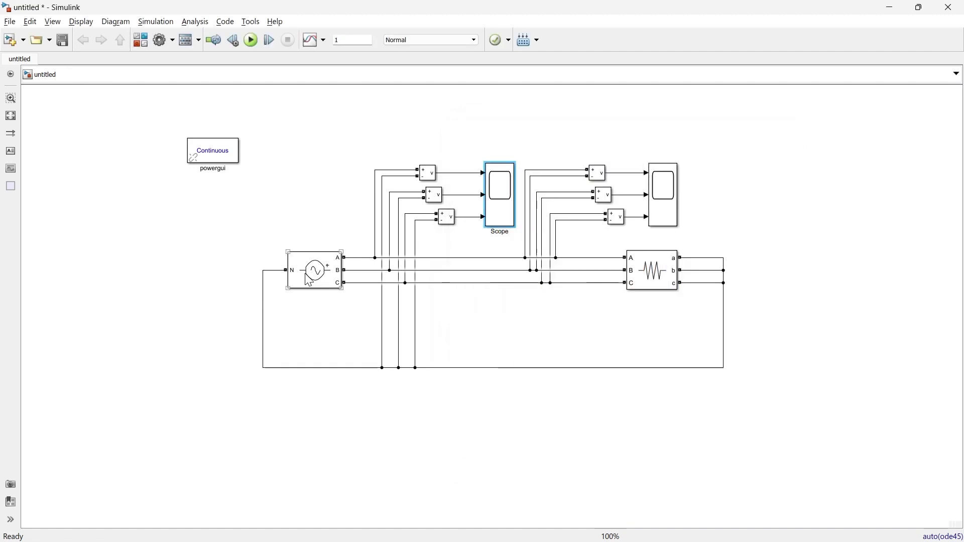
# Set the source's step magnitude to -0.5 and accept the parameters.
pyautogui.click(313, 277)
pyautogui.doubleClick(313, 279)
pyautogui.click(609, 421)
pyautogui.doubleClick(594, 400)
pyautogui.press('Home')
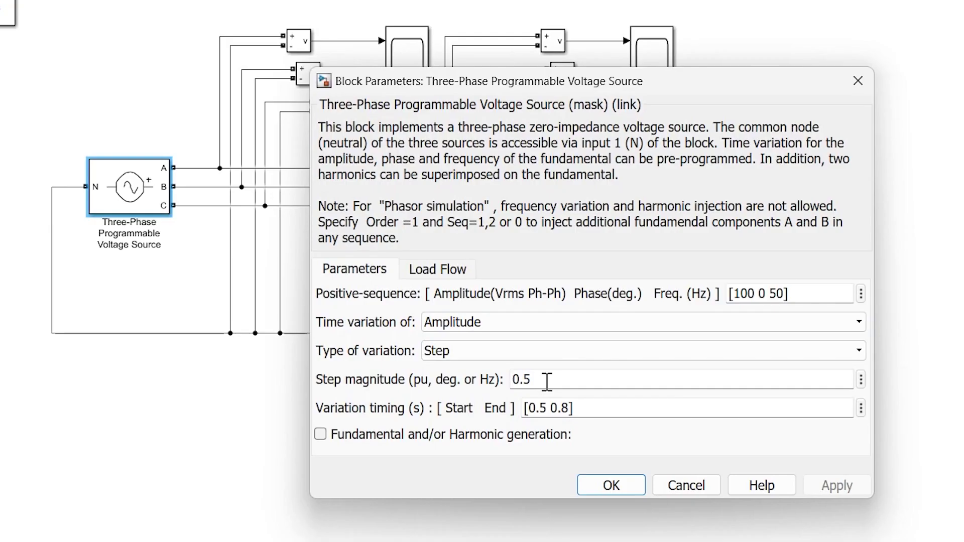
pyautogui.write('-')
pyautogui.click(604, 486)
# Rerun the simulation and examine the phase voltages during the negative amplitude step, then close the scope.
pyautogui.click(251, 40)
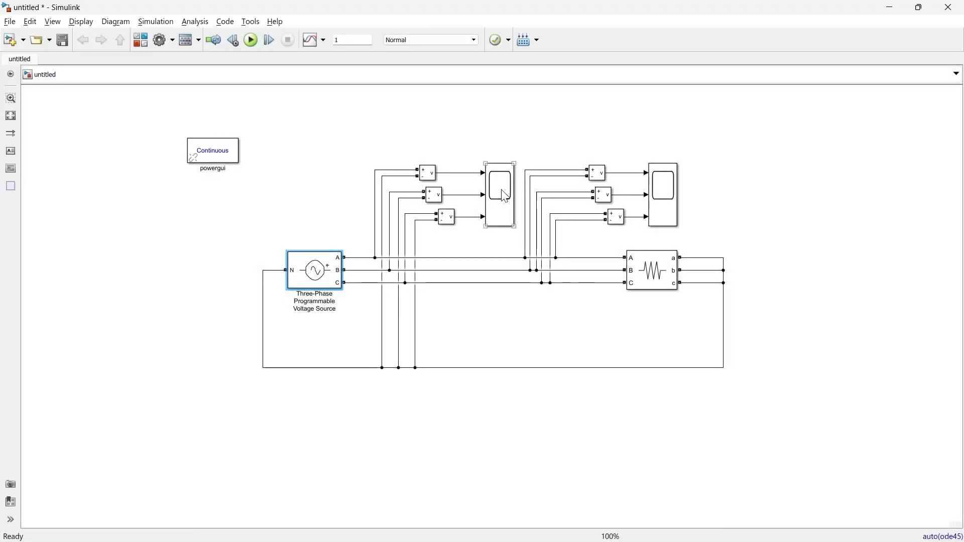
pyautogui.doubleClick(503, 196)
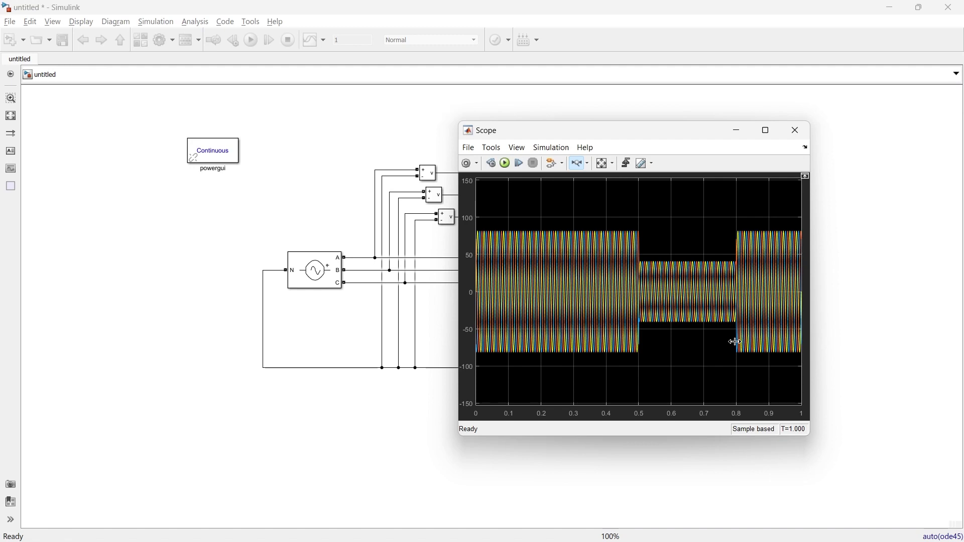
pyautogui.click(795, 131)
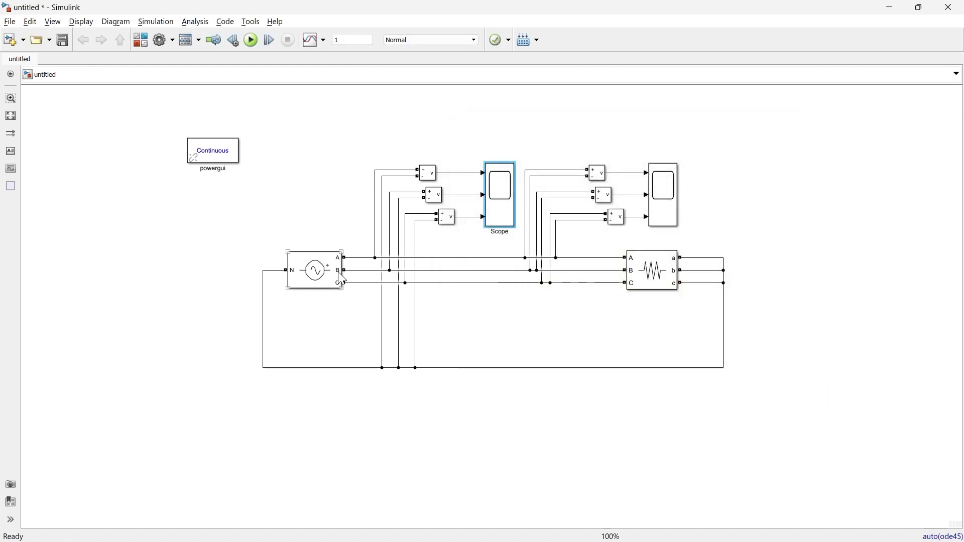
# Change the programmable voltage source's type of variation to Ramp and accept the parameters.
pyautogui.click(329, 278)
pyautogui.doubleClick(329, 278)
pyautogui.moveTo(707, 201); pyautogui.dragTo(580, 163)
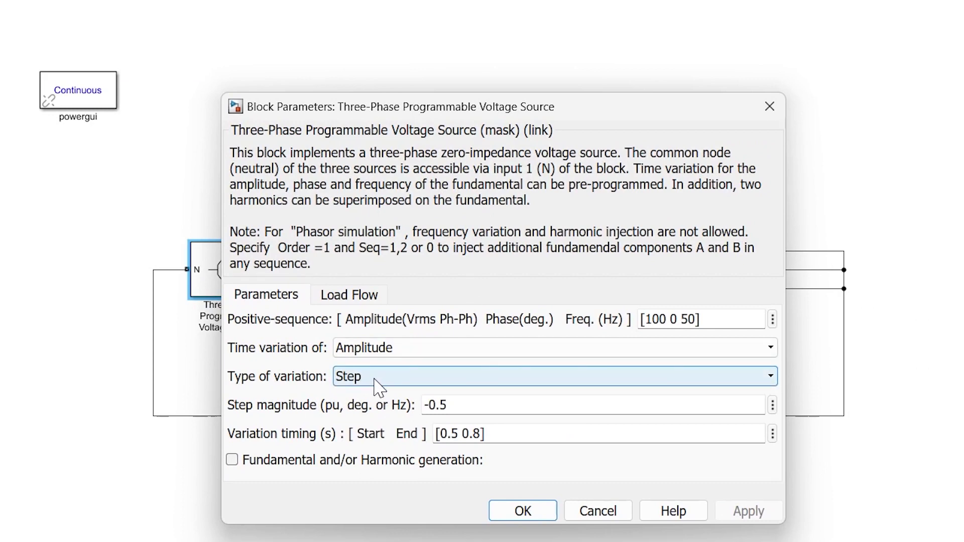
pyautogui.click(374, 379)
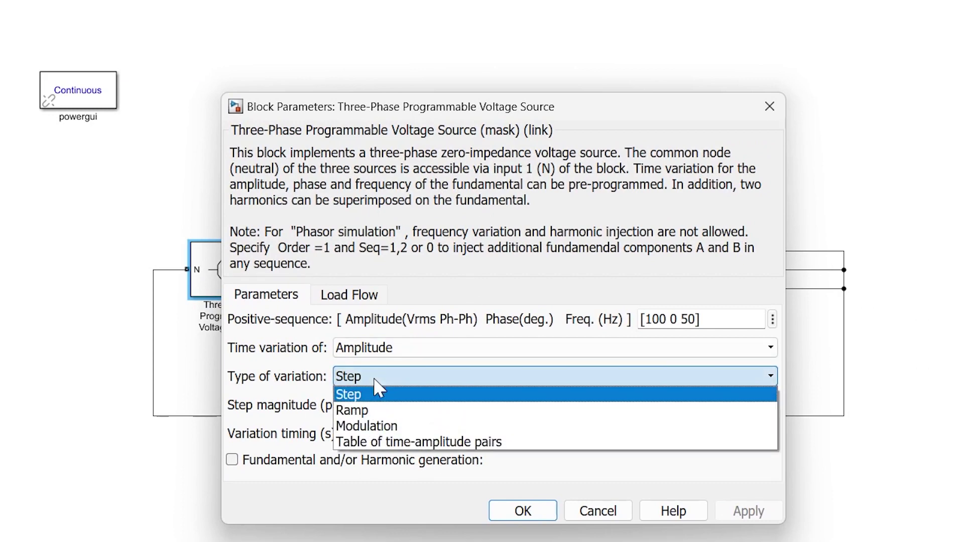
pyautogui.click(384, 408)
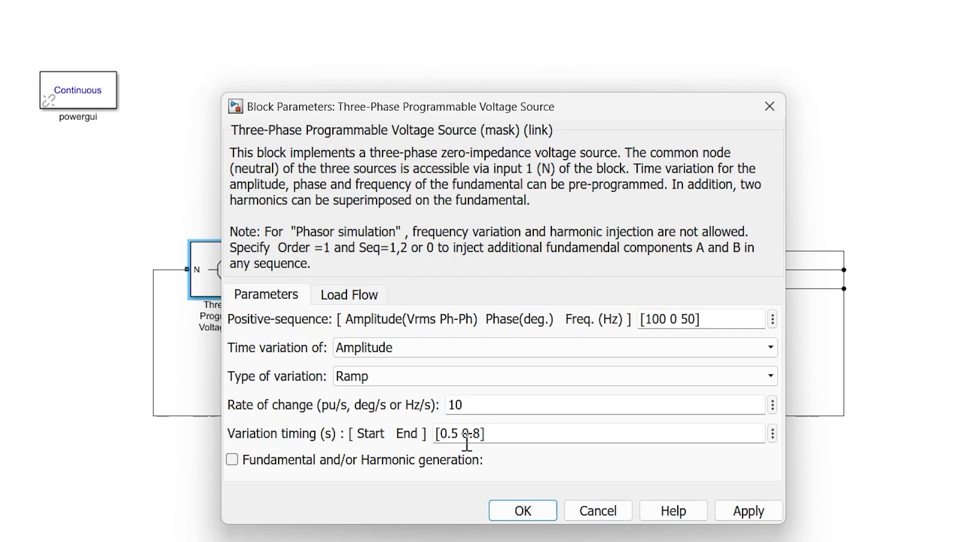
pyautogui.click(517, 512)
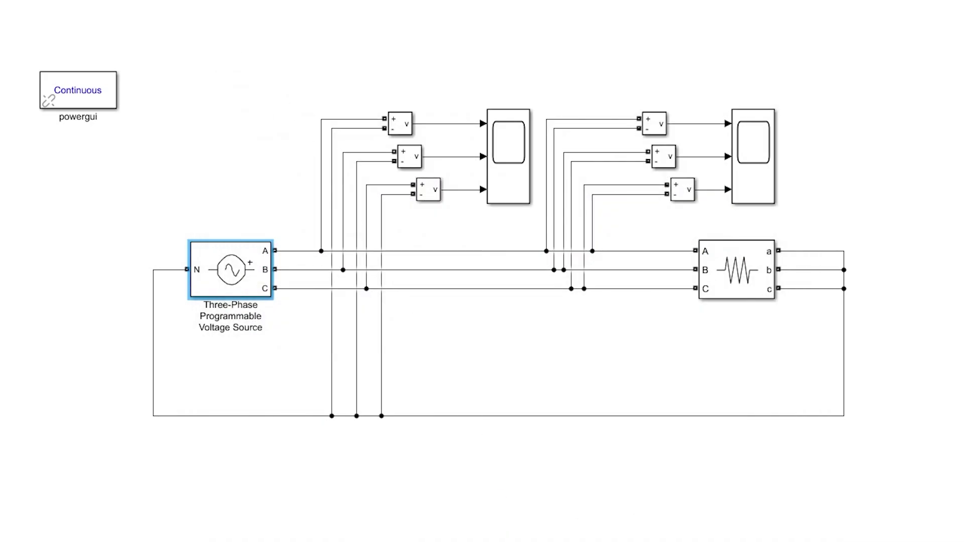
# Run the simulation and examine the ramped phase voltages on the source-side scope with its axes scaled to fit, then close the scope.
pyautogui.click(252, 40)
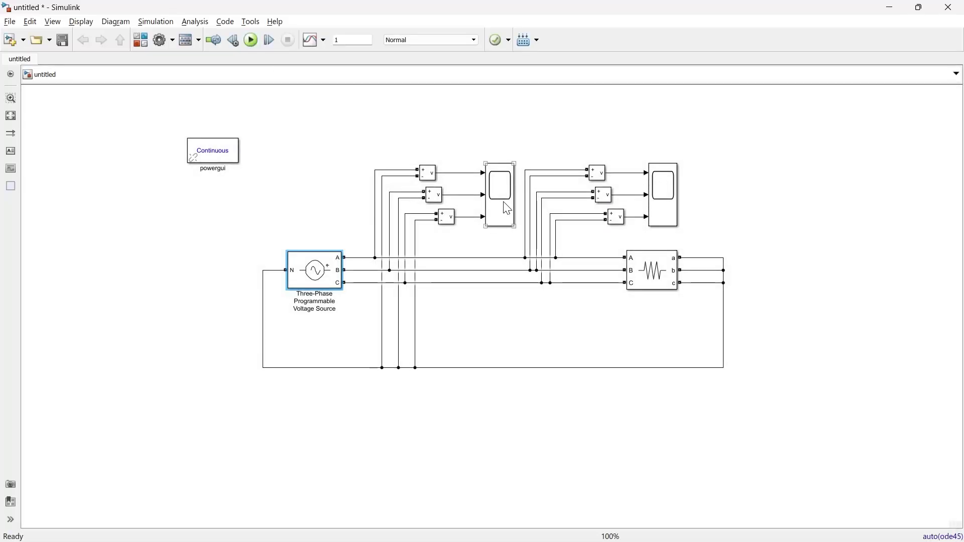
pyautogui.doubleClick(507, 209)
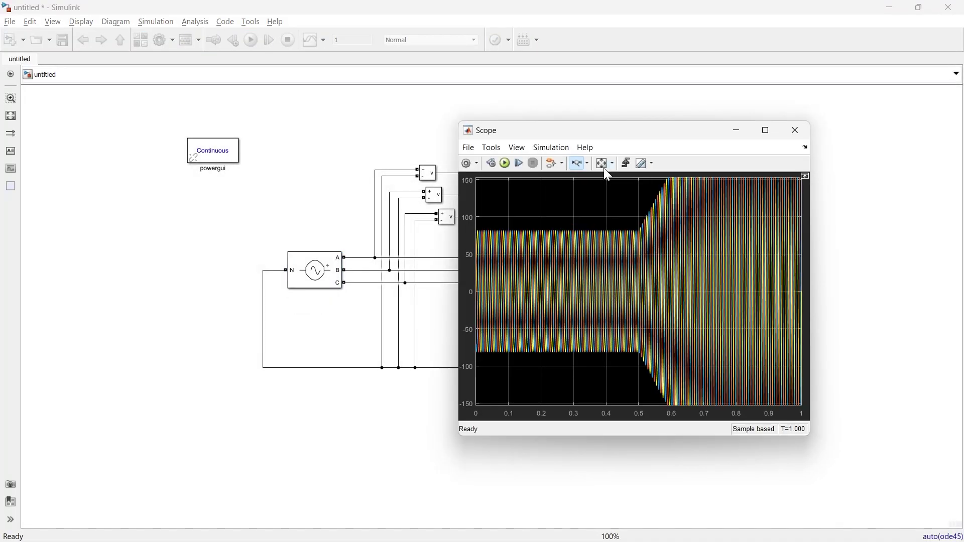
pyautogui.click(606, 169)
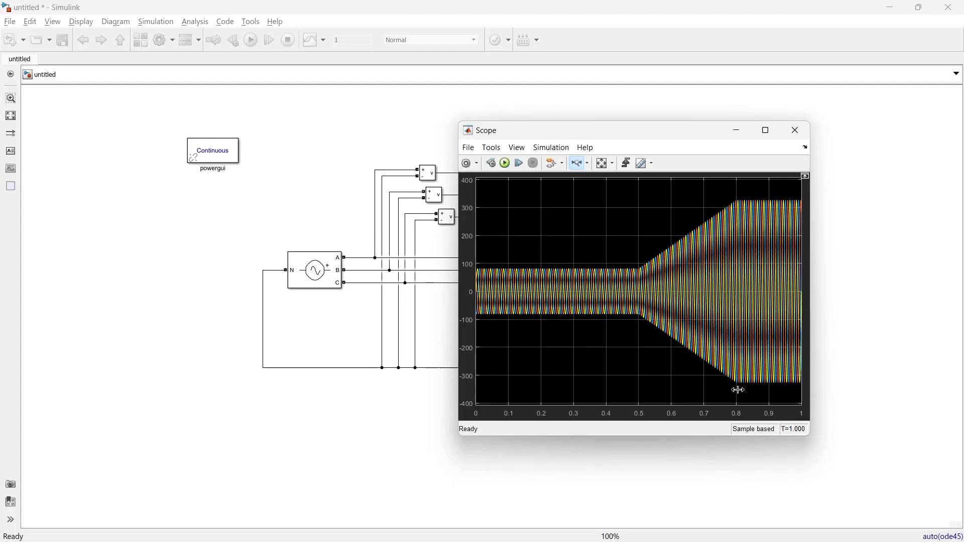
pyautogui.click(797, 131)
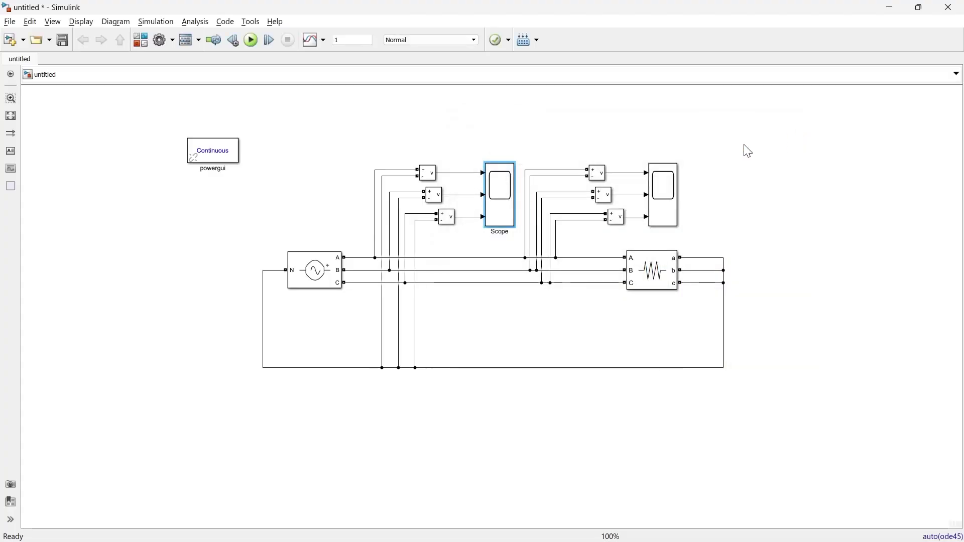
# Switch the source's type of variation to Modulation with an amplitude of 0.5 and a frequency of 20 Hz, and accept the parameters.
pyautogui.doubleClick(310, 274)
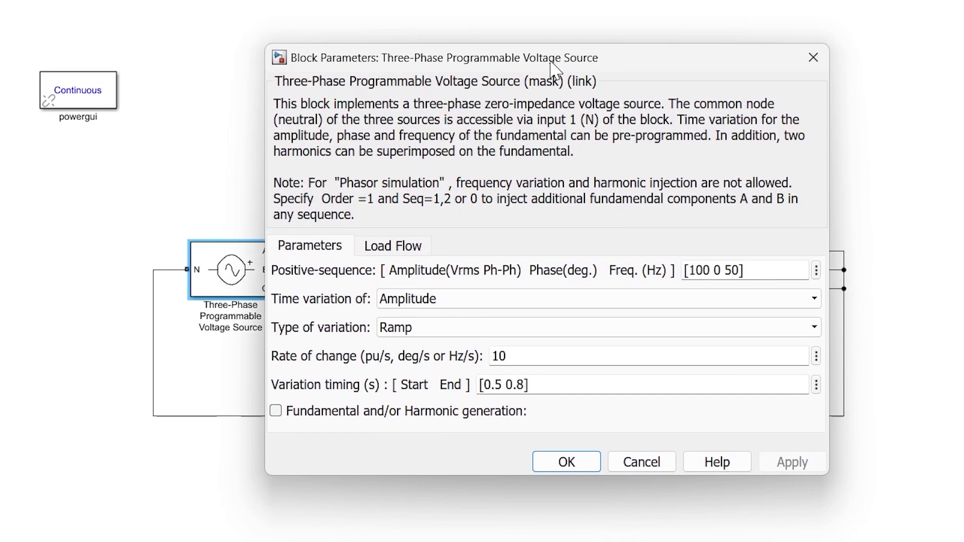
pyautogui.click(483, 330)
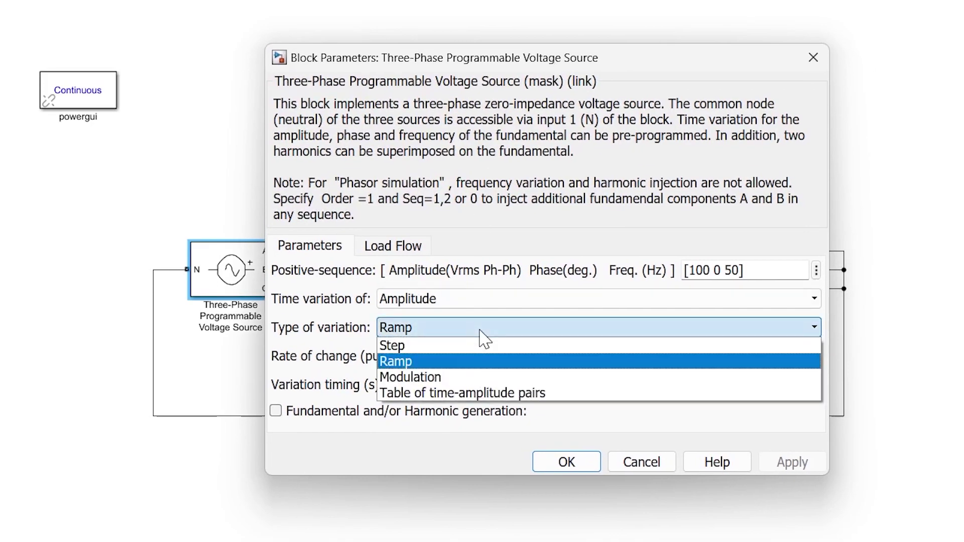
pyautogui.click(420, 385)
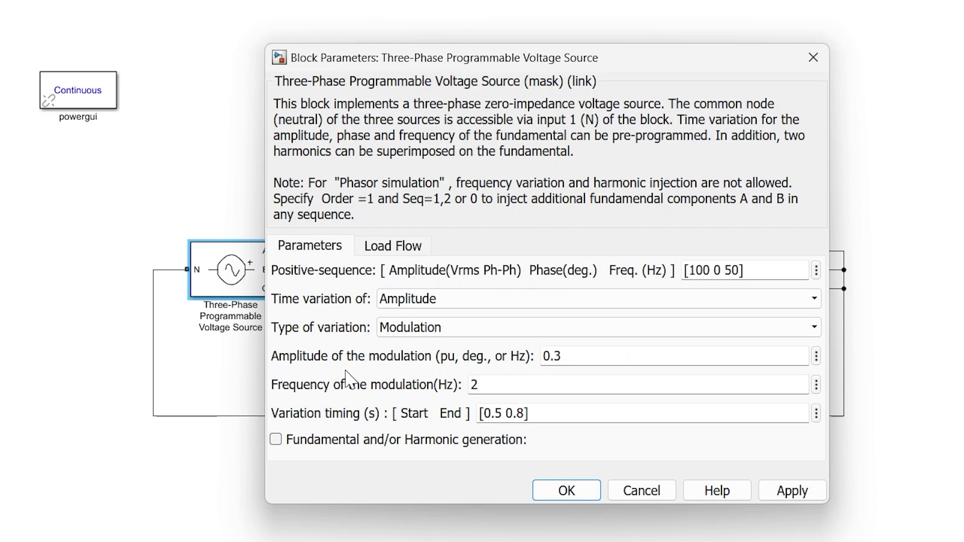
pyautogui.doubleClick(627, 357)
pyautogui.write('0.')
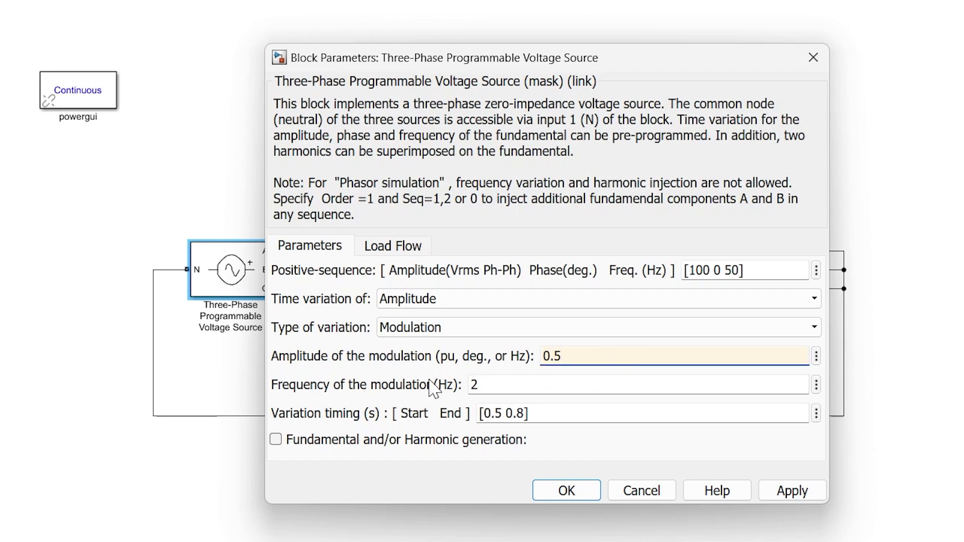
pyautogui.doubleClick(507, 385)
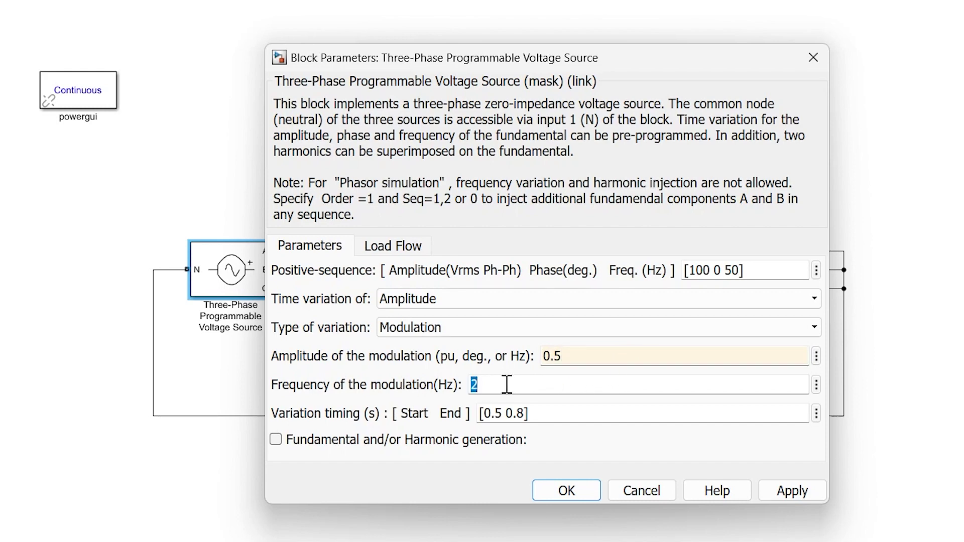
pyautogui.write('20')
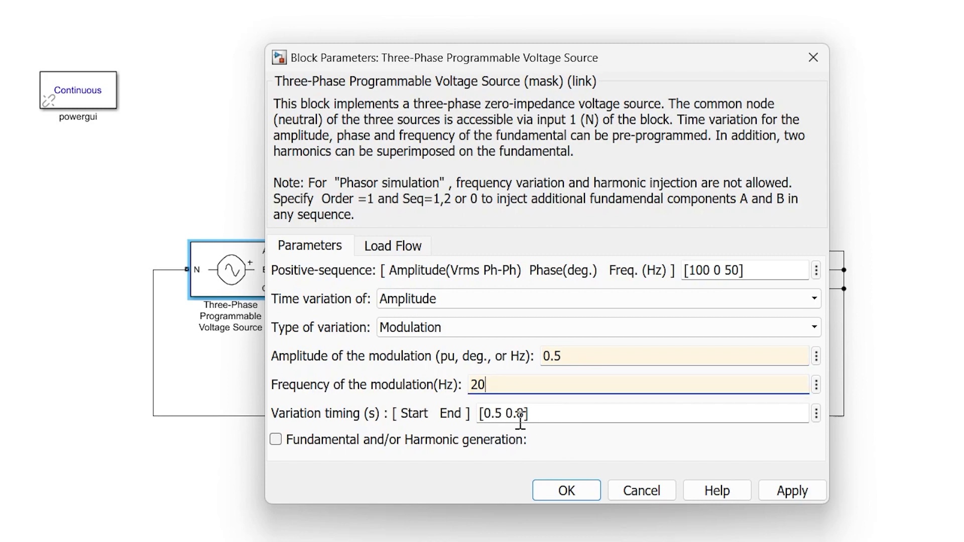
pyautogui.click(497, 413)
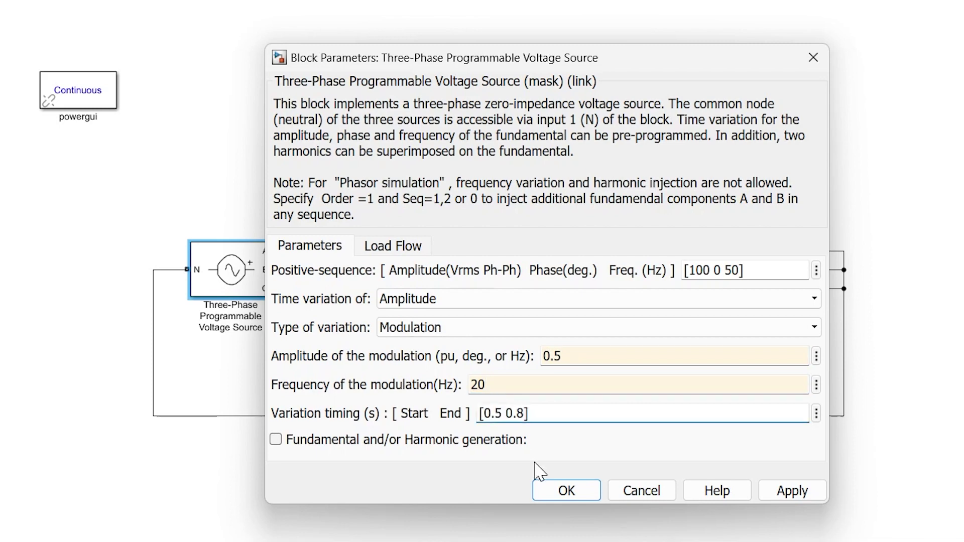
pyautogui.click(567, 491)
# Run the simulation and examine the modulated phase voltages on the source-side scope at full-screen size, then close the scope.
pyautogui.click(251, 40)
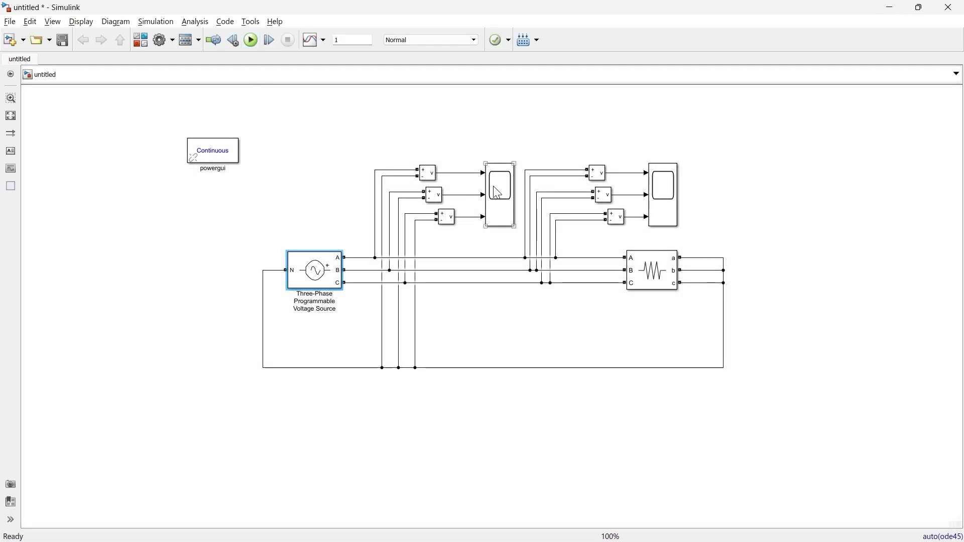
pyautogui.doubleClick(497, 193)
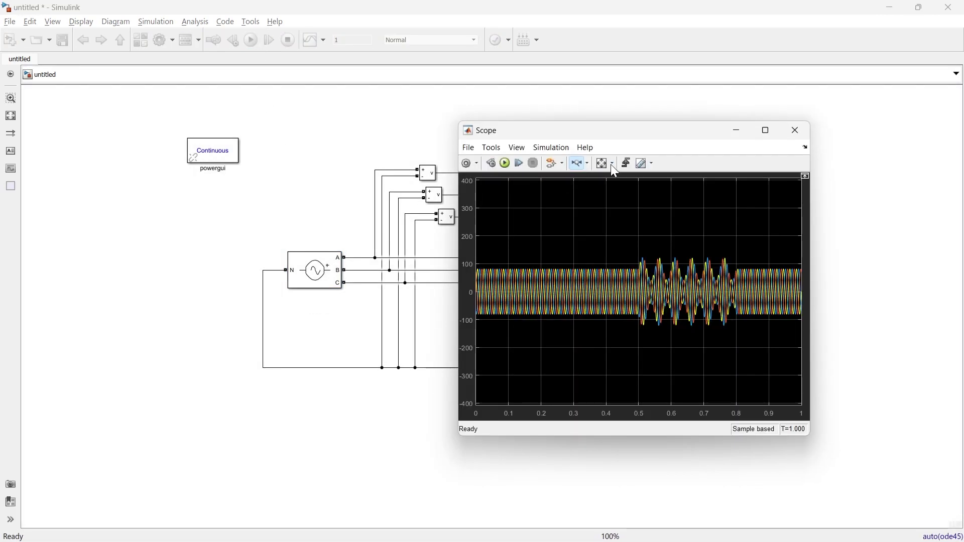
pyautogui.click(766, 131)
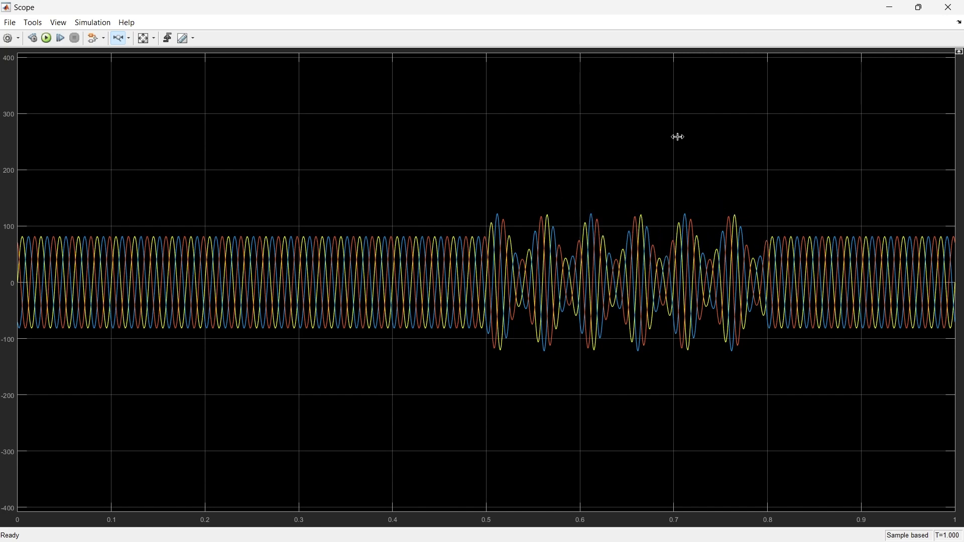
pyautogui.click(948, 7)
# Set the source's modulation frequency to 2 Hz and accept the parameters.
pyautogui.click(303, 283)
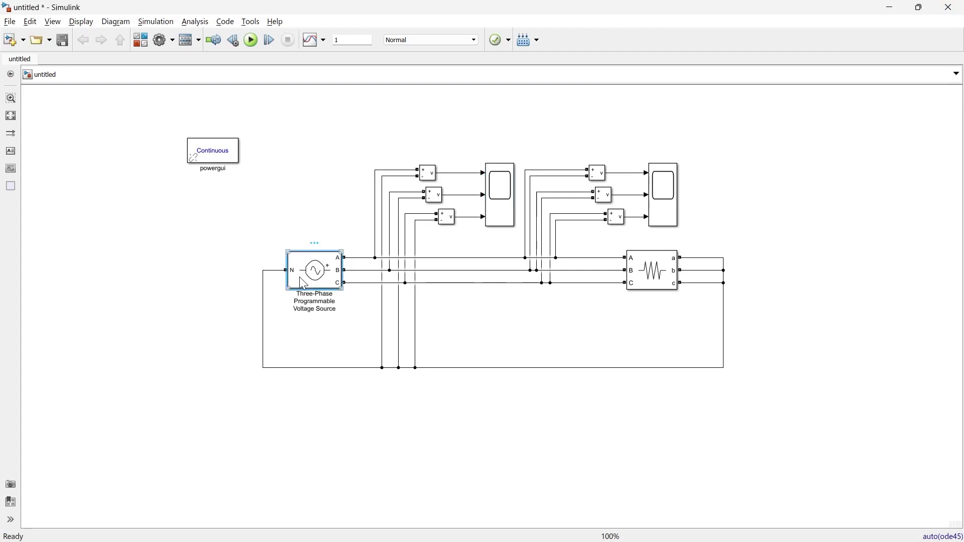
pyautogui.doubleClick(300, 278)
pyautogui.doubleClick(628, 407)
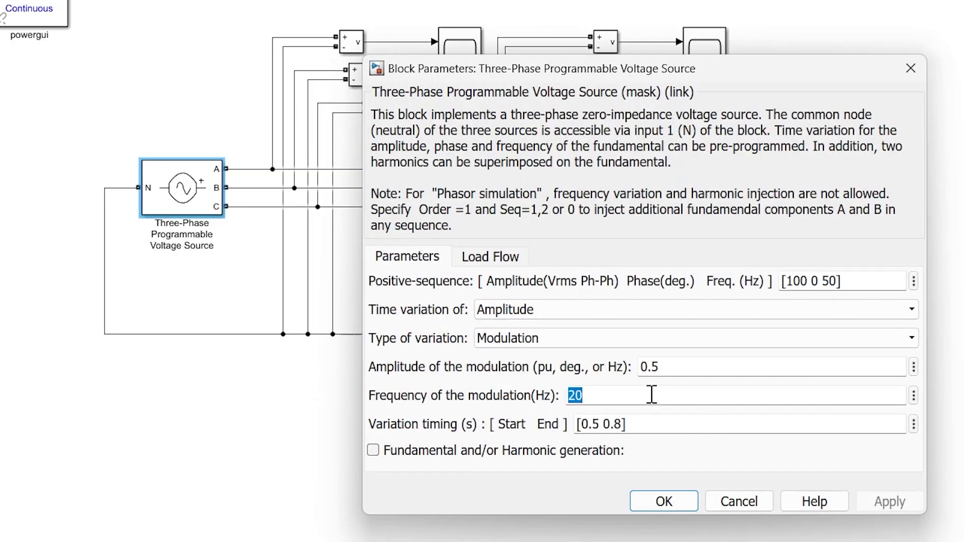
pyautogui.write('2')
pyautogui.click(676, 504)
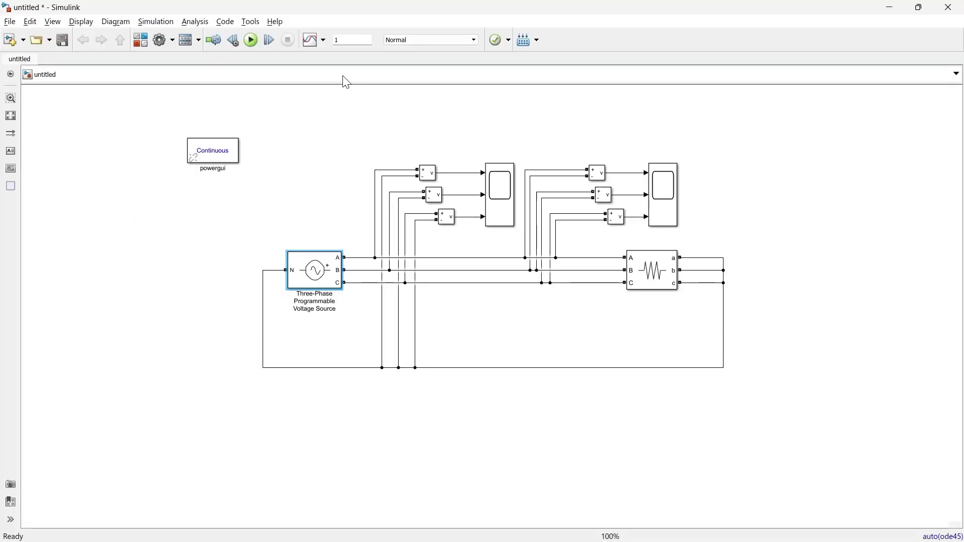
# Rerun the simulation and examine the phase voltages with the slower modulation on the source-side scope, then close the scope.
pyautogui.click(251, 40)
pyautogui.doubleClick(505, 197)
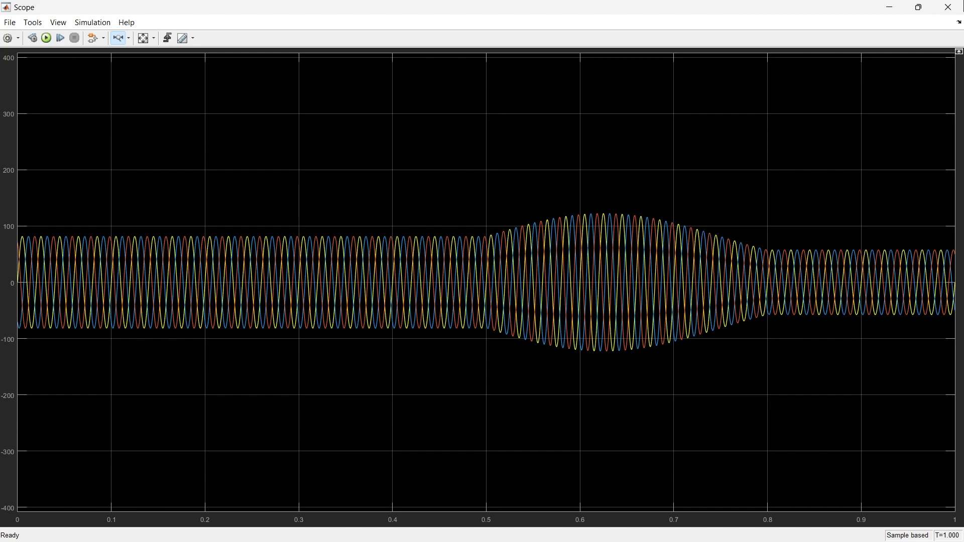
pyautogui.click(947, 7)
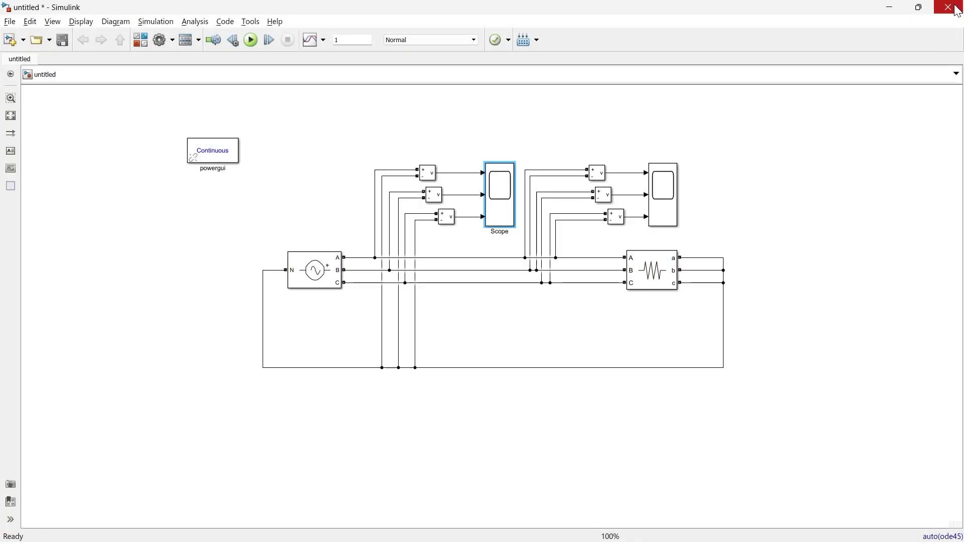
# Set the source's type of variation to Table of time-amplitude pairs, enable fundamental and/or harmonic generation, and accept the parameters.
pyautogui.doubleClick(336, 281)
pyautogui.moveTo(677, 168); pyautogui.dragTo(499, 127)
pyautogui.click(438, 299)
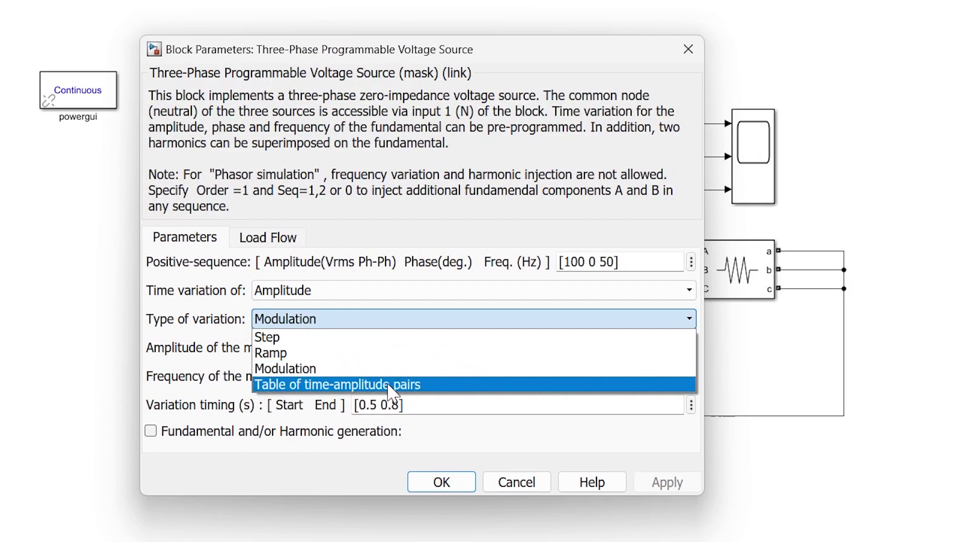
pyautogui.click(390, 384)
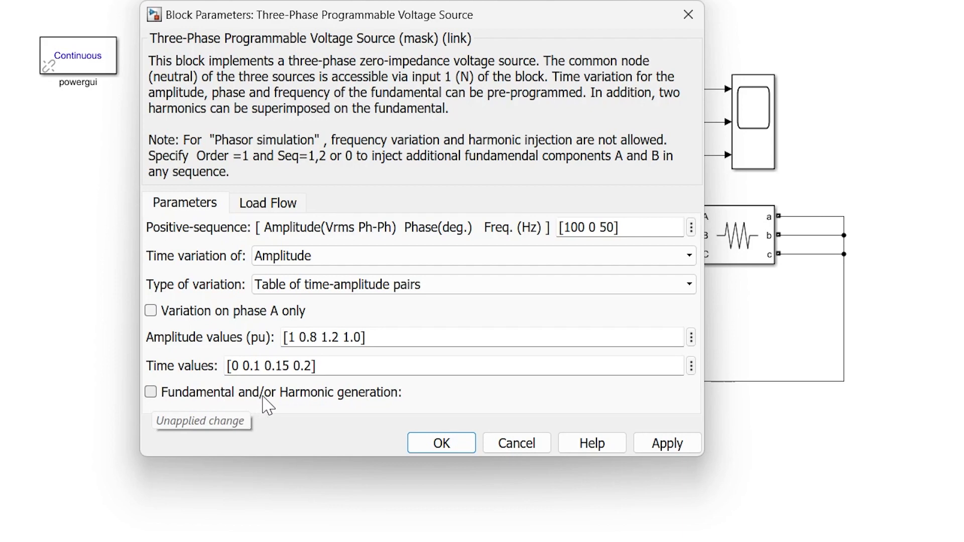
pyautogui.click(209, 399)
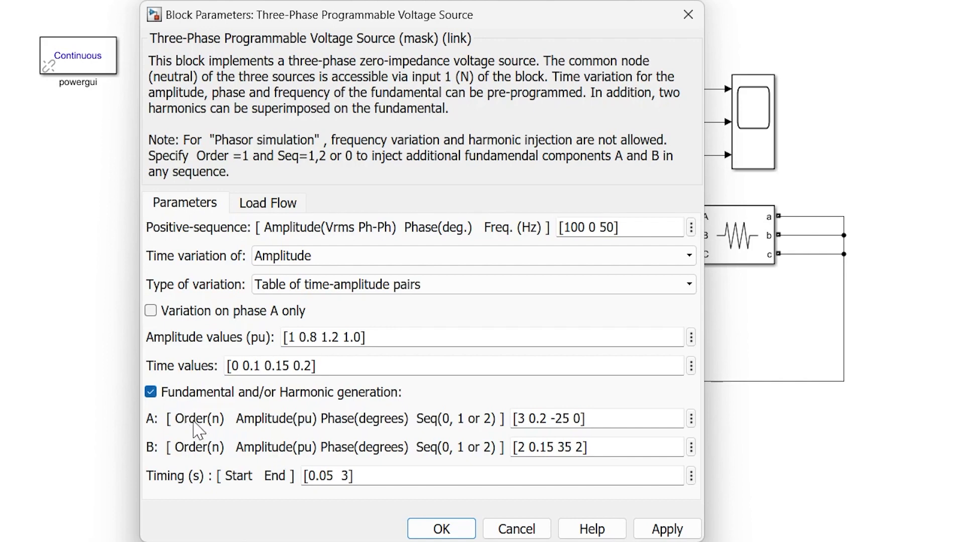
pyautogui.moveTo(176, 419); pyautogui.dragTo(417, 441)
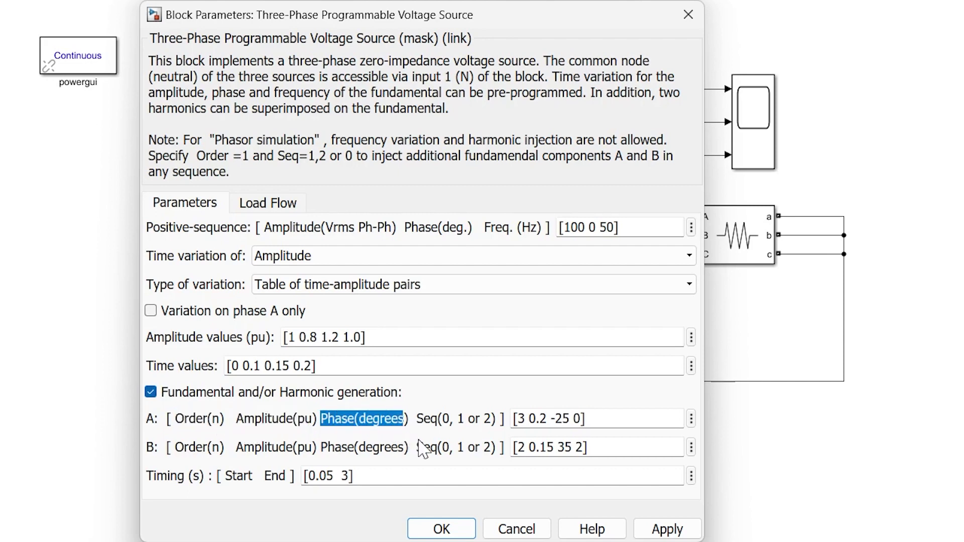
pyautogui.click(422, 425)
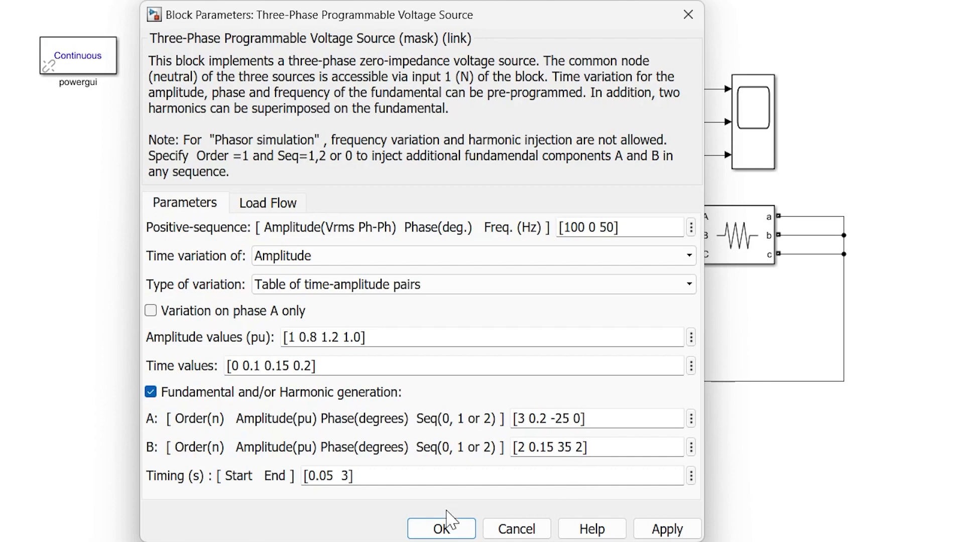
pyautogui.click(444, 527)
# Run the simulation and examine roughly the first 0.22 s of the harmonic-distorted phase voltages on the source-side scope, then close the scope.
pyautogui.click(250, 40)
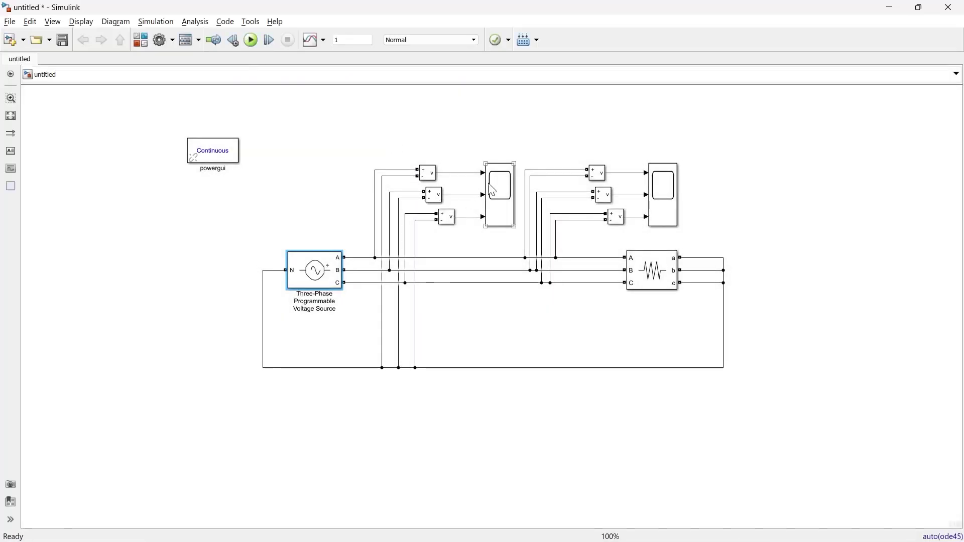
pyautogui.doubleClick(496, 189)
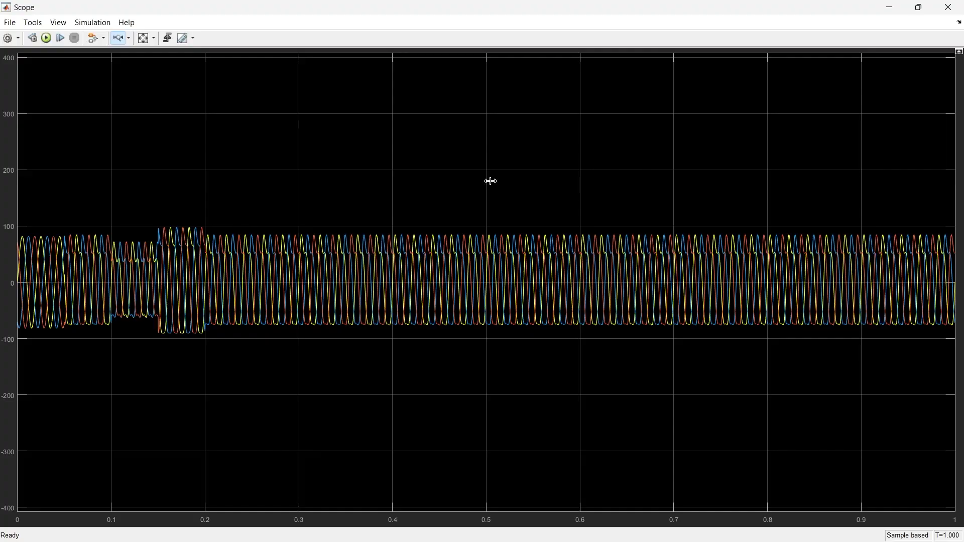
pyautogui.click(144, 38)
pyautogui.moveTo(231, 209); pyautogui.dragTo(19, 209)
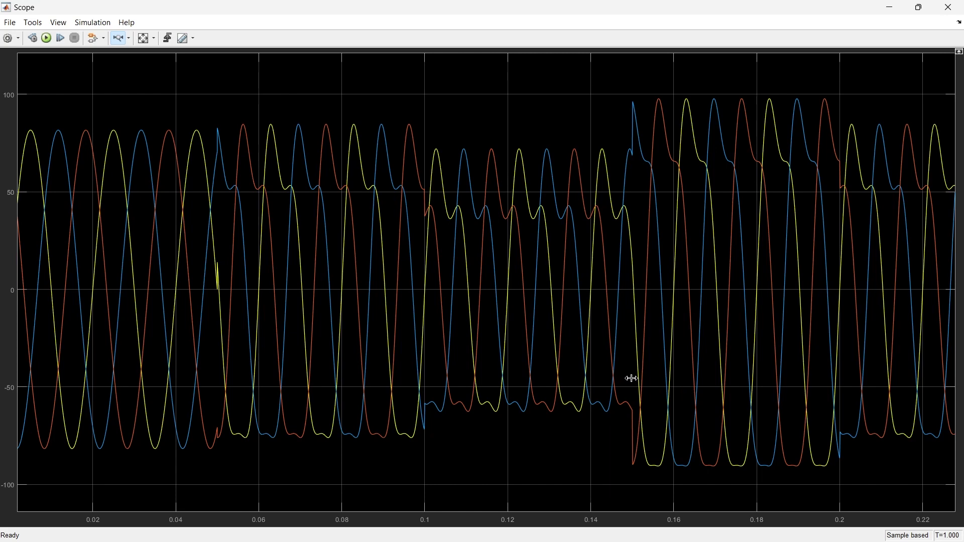
pyautogui.click(949, 7)
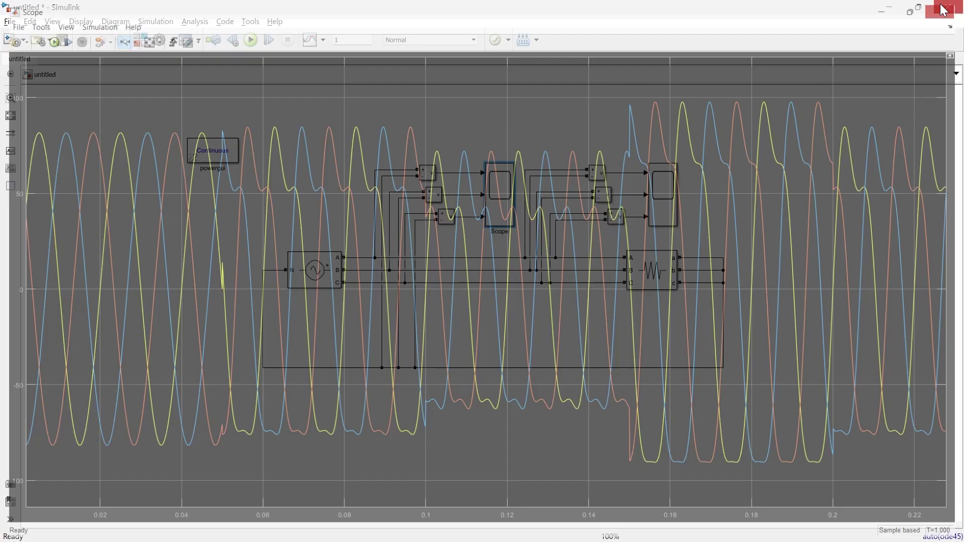
# Disable the source's fundamental and/or harmonic generation and open the choices for which quantity varies over time.
pyautogui.doubleClick(317, 277)
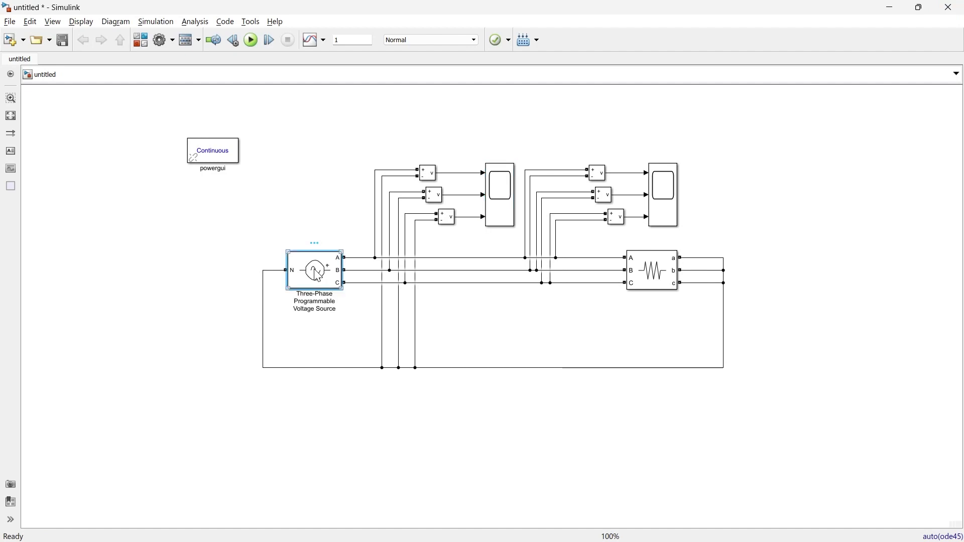
pyautogui.moveTo(714, 159); pyautogui.dragTo(598, 124)
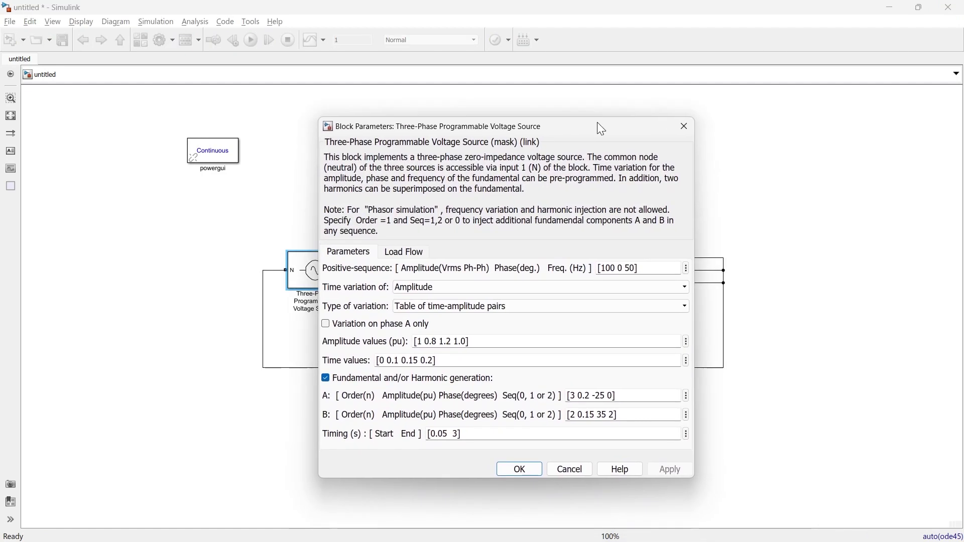
pyautogui.click(327, 378)
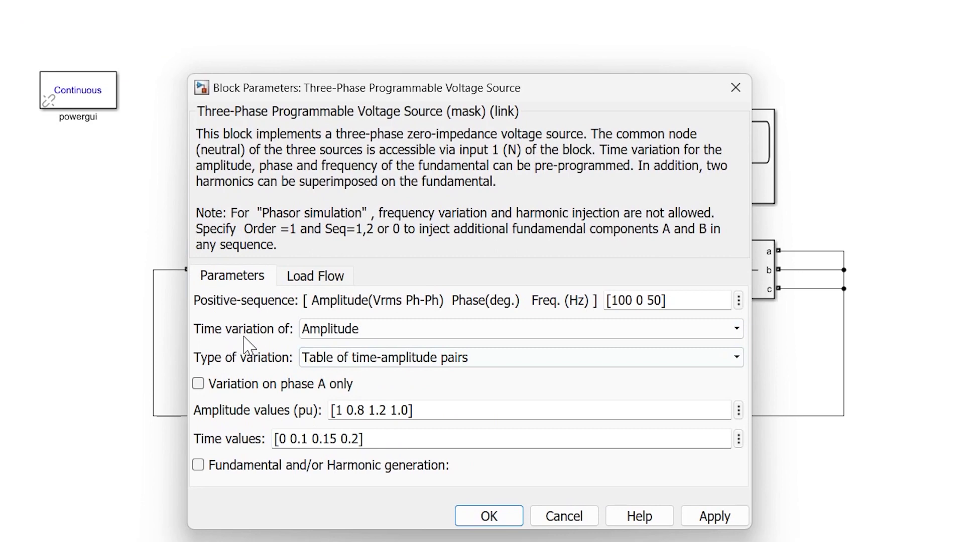
pyautogui.click(322, 329)
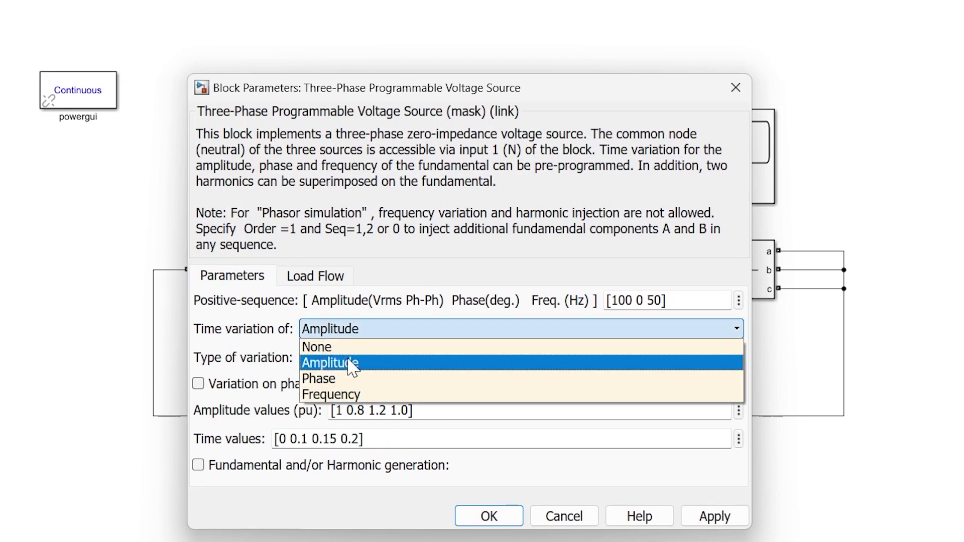